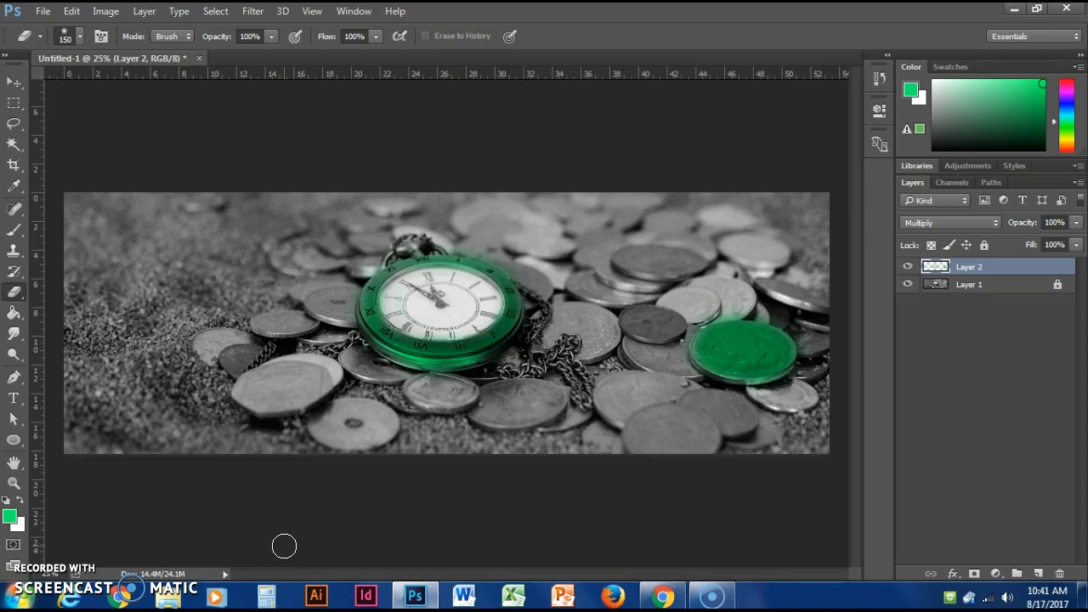
pyautogui.click(277, 524)
pyautogui.click(257, 471)
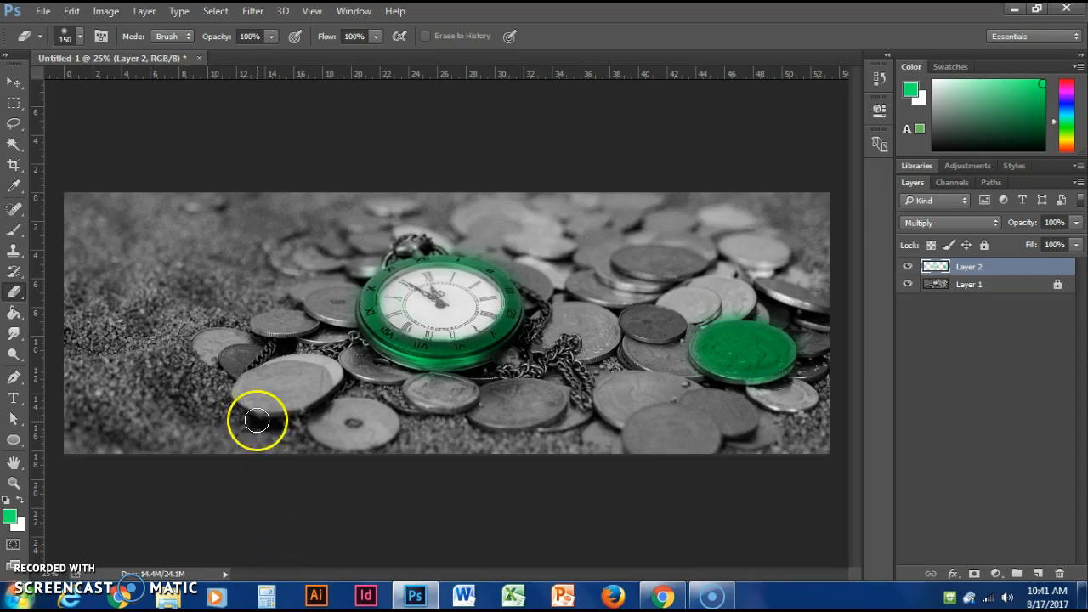
# Step: Delete the green-painted Layer 2 and unlock Layer 1
pyautogui.click(1026, 273)
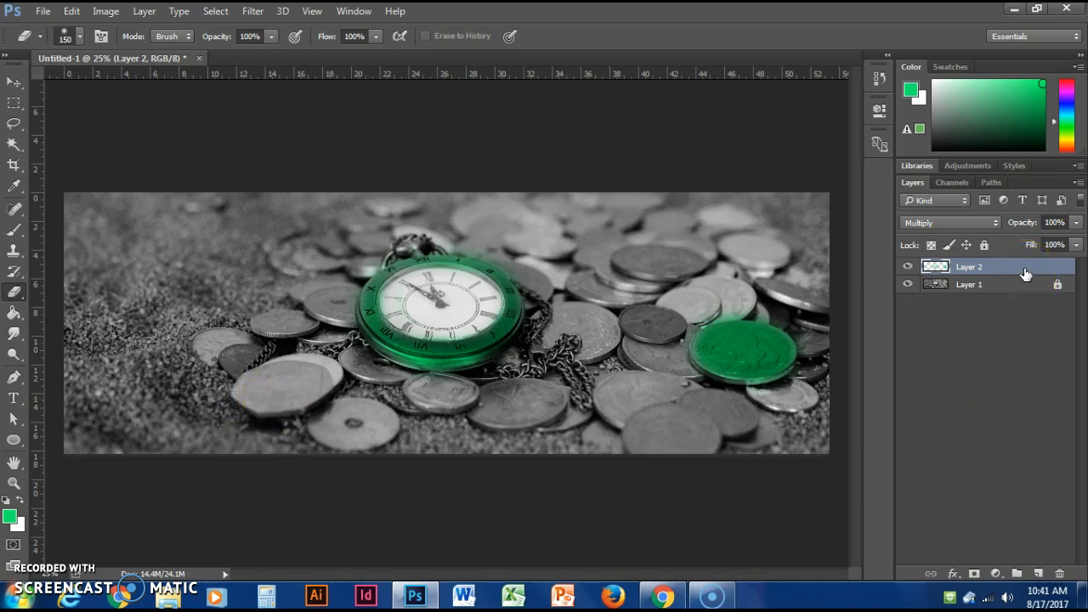
pyautogui.click(1060, 574)
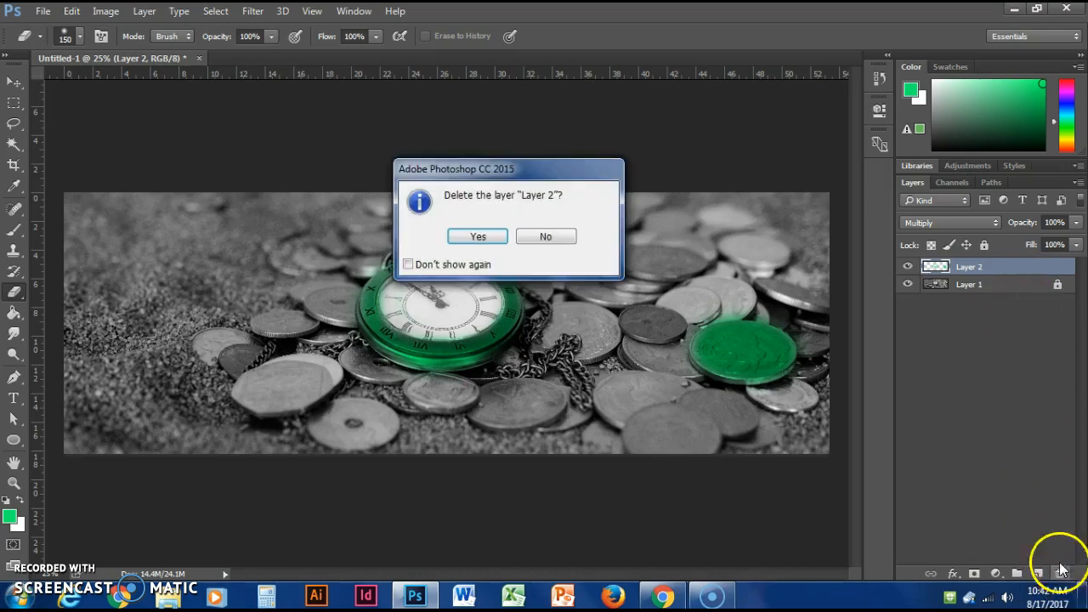
pyautogui.click(472, 238)
pyautogui.click(982, 247)
pyautogui.click(986, 246)
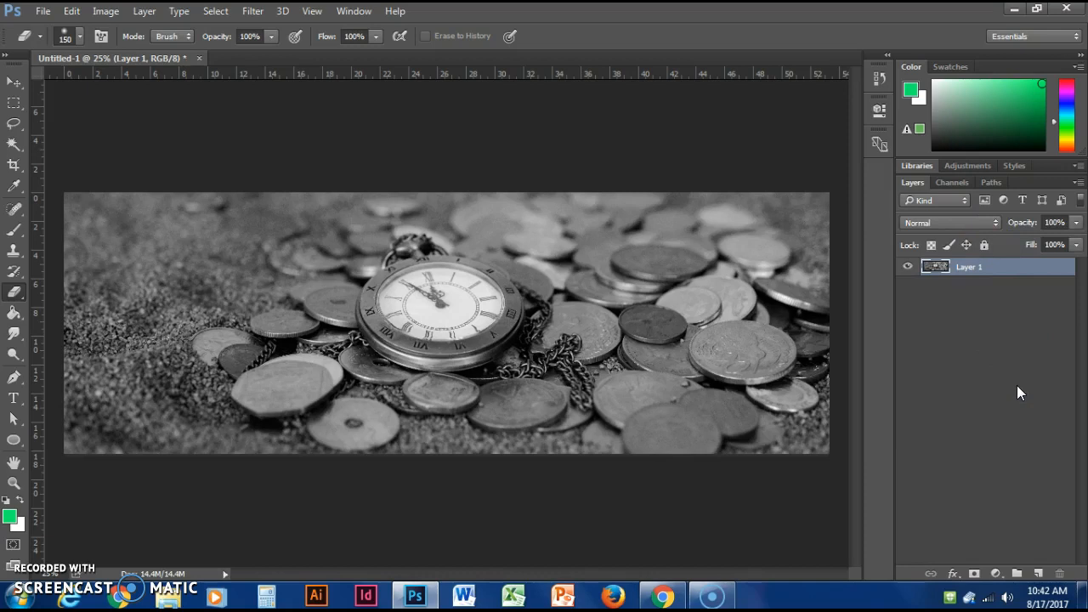
# Step: Paint solid green over the watch and three of the coins directly on Layer 1 with the Brush at size 250
pyautogui.click(14, 230)
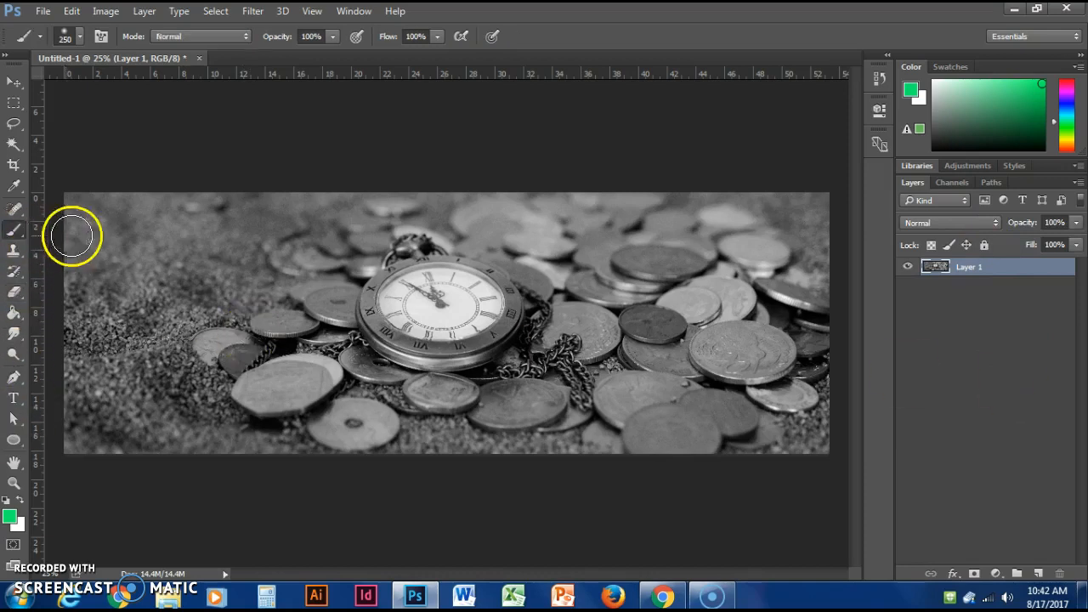
pyautogui.moveTo(418, 252)
pyautogui.mouseDown()
pyautogui.moveTo(494, 293)
pyautogui.moveTo(462, 273)
pyautogui.moveTo(497, 317)
pyautogui.moveTo(491, 325)
pyautogui.moveTo(500, 295)
pyautogui.moveTo(448, 344)
pyautogui.moveTo(457, 339)
pyautogui.moveTo(444, 321)
pyautogui.moveTo(412, 322)
pyautogui.moveTo(446, 292)
pyautogui.moveTo(412, 289)
pyautogui.moveTo(426, 308)
pyautogui.moveTo(510, 333)
pyautogui.moveTo(420, 310)
pyautogui.moveTo(374, 332)
pyautogui.mouseUp()
pyautogui.click(290, 387)
pyautogui.moveTo(290, 387)
pyautogui.mouseDown()
pyautogui.moveTo(280, 376)
pyautogui.moveTo(311, 384)
pyautogui.mouseUp()
pyautogui.moveTo(574, 329); pyautogui.dragTo(595, 331)
pyautogui.click(758, 344)
pyautogui.moveTo(757, 344)
pyautogui.mouseDown()
pyautogui.moveTo(733, 354)
pyautogui.moveTo(745, 374)
pyautogui.moveTo(775, 350)
pyautogui.mouseUp()
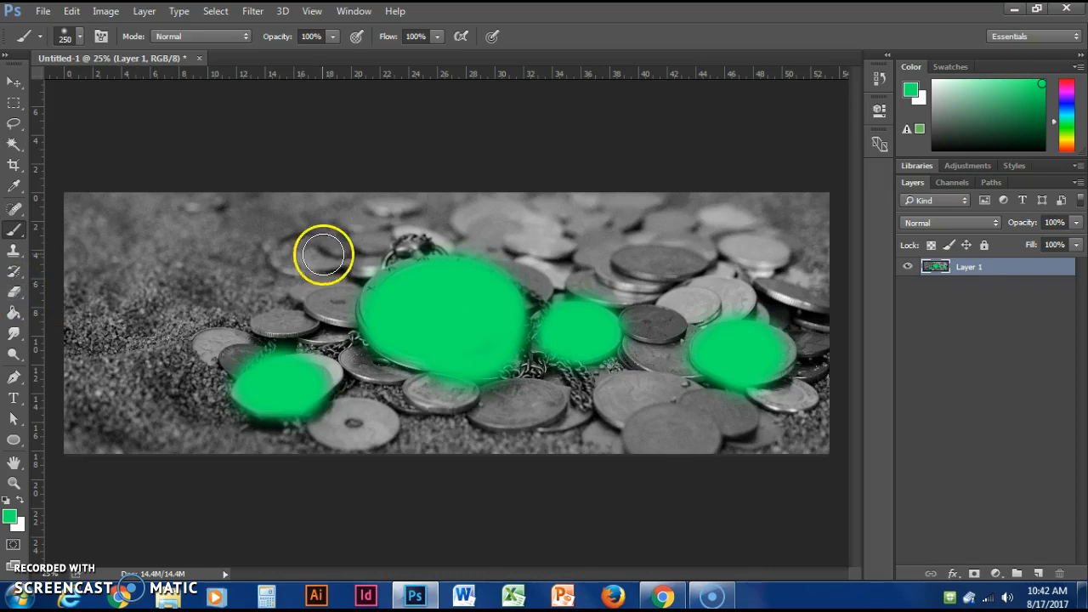
# Step: Erase the green paint on the watch and coins of Layer 1 with the Eraser enlarged to size 400
pyautogui.click(13, 292)
pyautogui.press(']')
pyautogui.press(']')
pyautogui.press(']')
pyautogui.press(']')
pyautogui.press(']')
pyautogui.moveTo(501, 315)
pyautogui.mouseDown()
pyautogui.moveTo(428, 282)
pyautogui.moveTo(416, 318)
pyautogui.moveTo(528, 331)
pyautogui.mouseUp()
pyautogui.moveTo(689, 321)
pyautogui.mouseDown()
pyautogui.moveTo(731, 352)
pyautogui.moveTo(556, 348)
pyautogui.moveTo(612, 321)
pyautogui.mouseUp()
pyautogui.moveTo(311, 385)
pyautogui.mouseDown()
pyautogui.moveTo(272, 380)
pyautogui.moveTo(357, 396)
pyautogui.mouseUp()
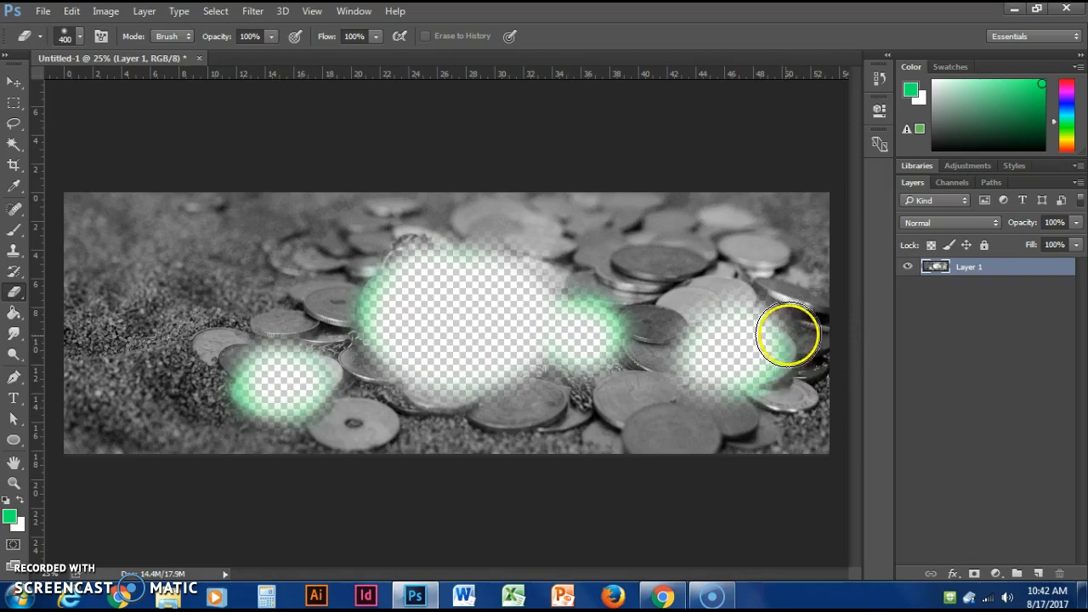
# Step: Revert the document to the first Blending Change state in the history
pyautogui.click(879, 78)
pyautogui.moveTo(855, 119); pyautogui.dragTo(853, 80)
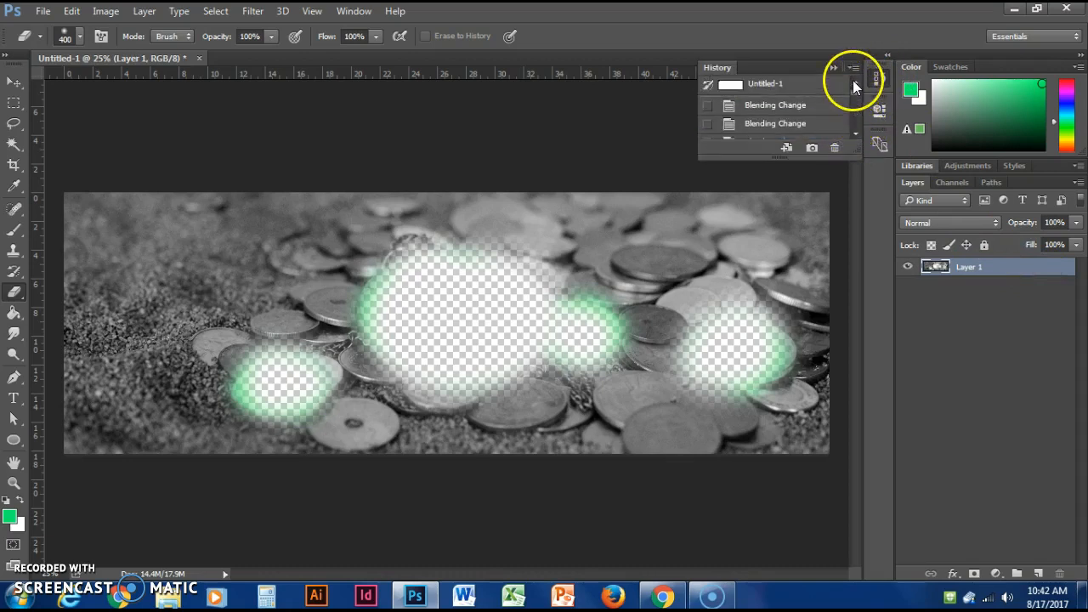
pyautogui.click(821, 87)
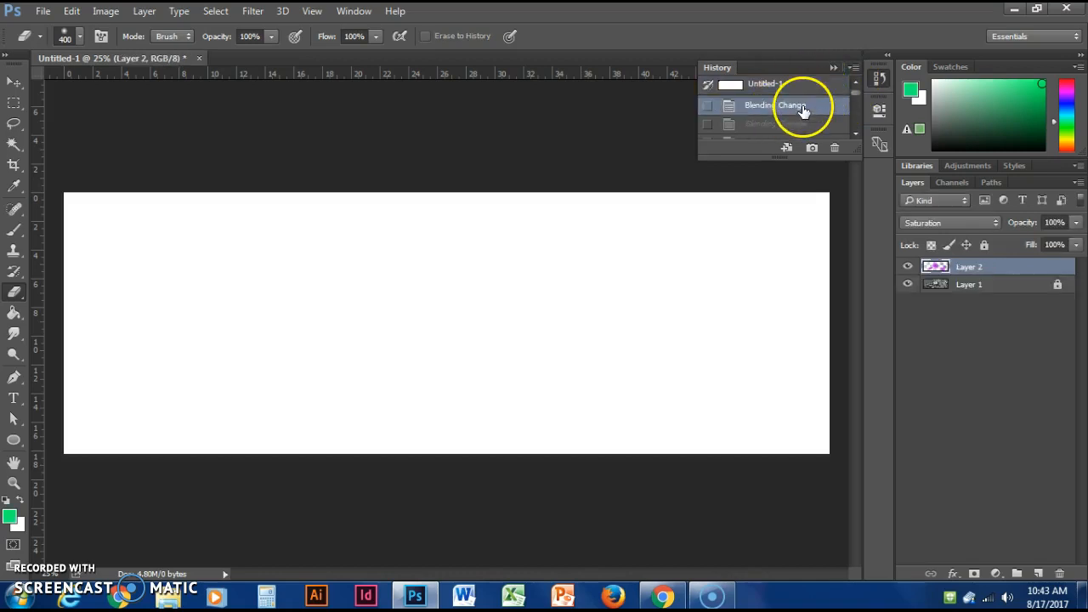
pyautogui.click(799, 105)
pyautogui.moveTo(856, 155); pyautogui.dragTo(860, 489)
pyautogui.moveTo(855, 209); pyautogui.dragTo(861, 449)
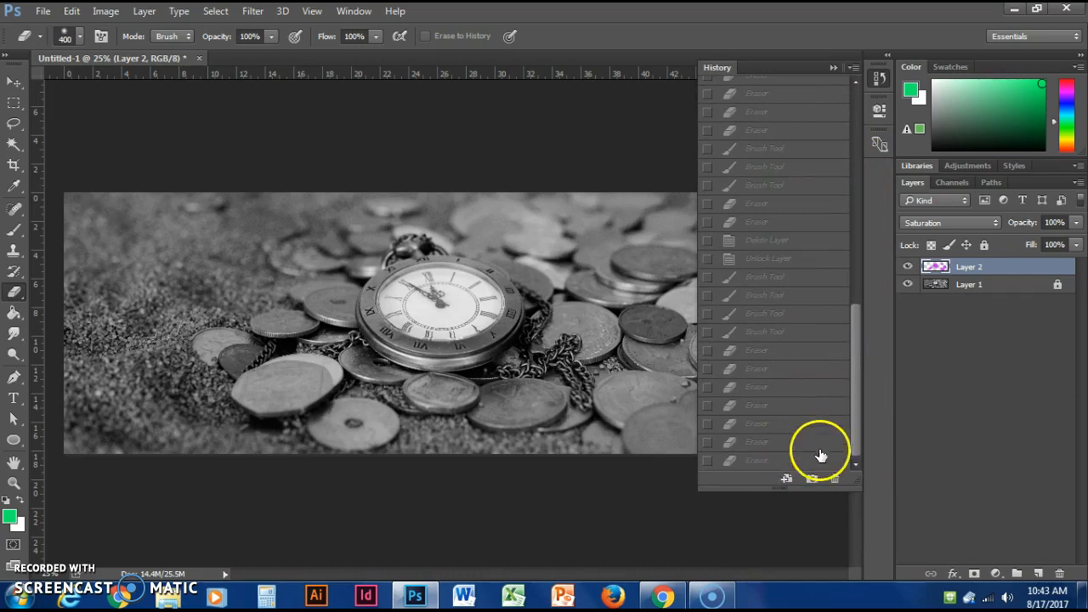
pyautogui.moveTo(852, 418); pyautogui.dragTo(853, 128)
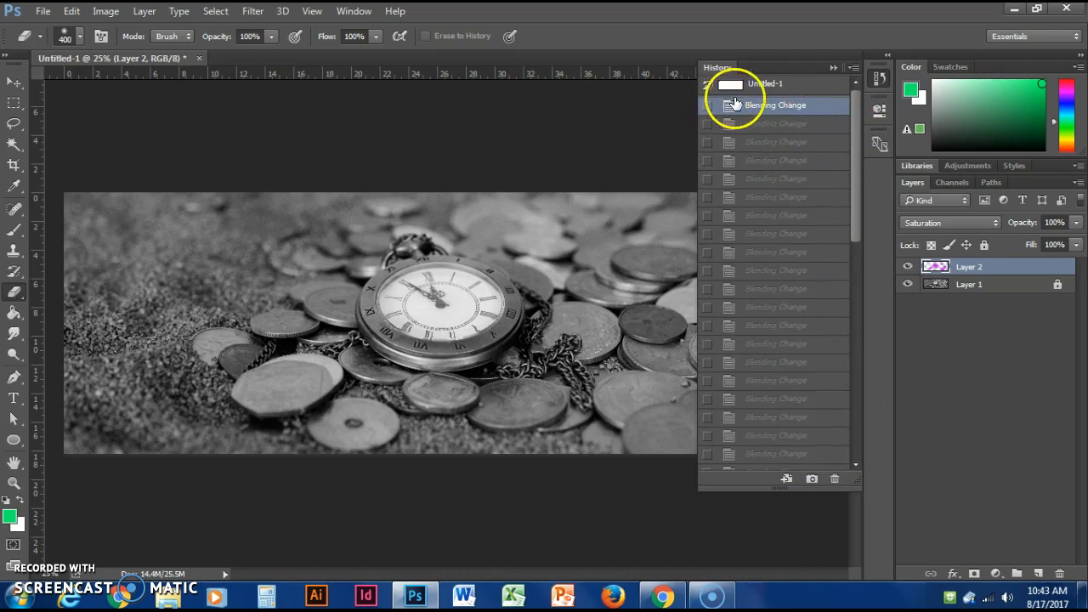
pyautogui.click(724, 69)
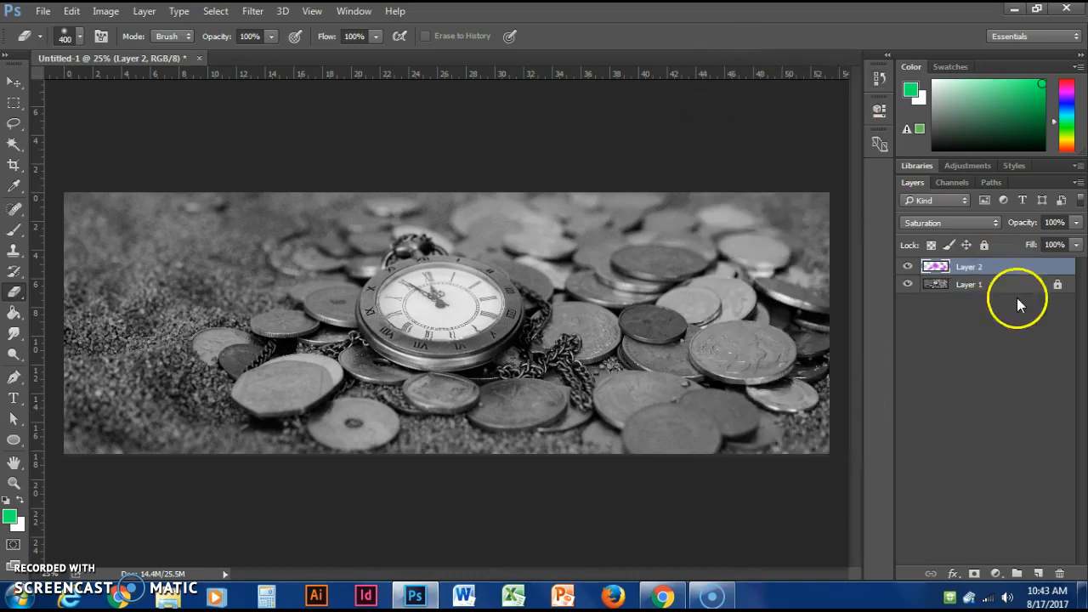
# Step: Delete the painted Layer 2 and add a new empty layer above Layer 1
pyautogui.press('Delete')
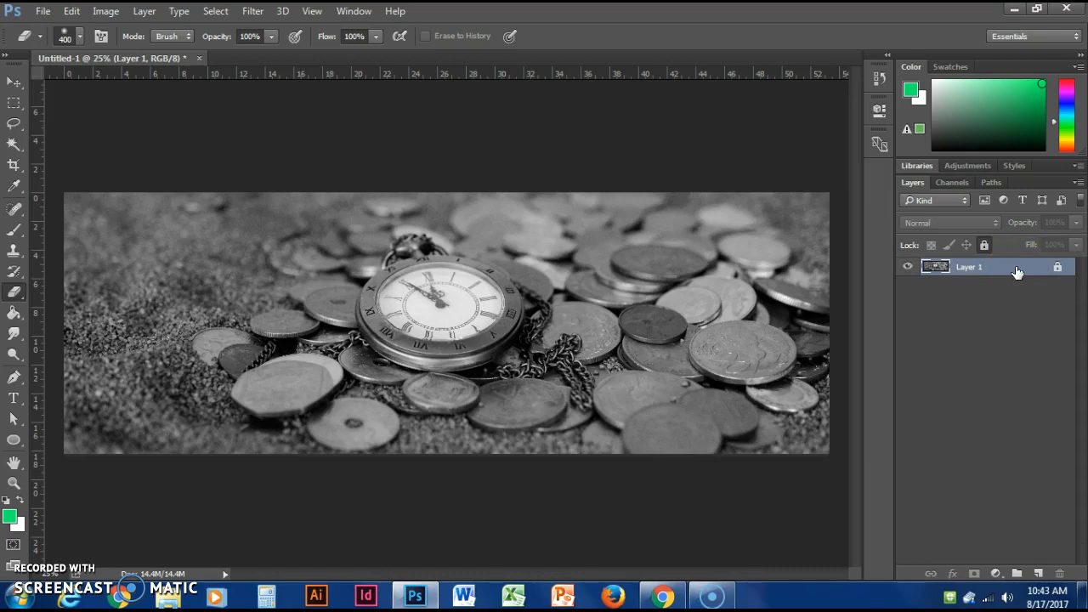
pyautogui.click(1040, 574)
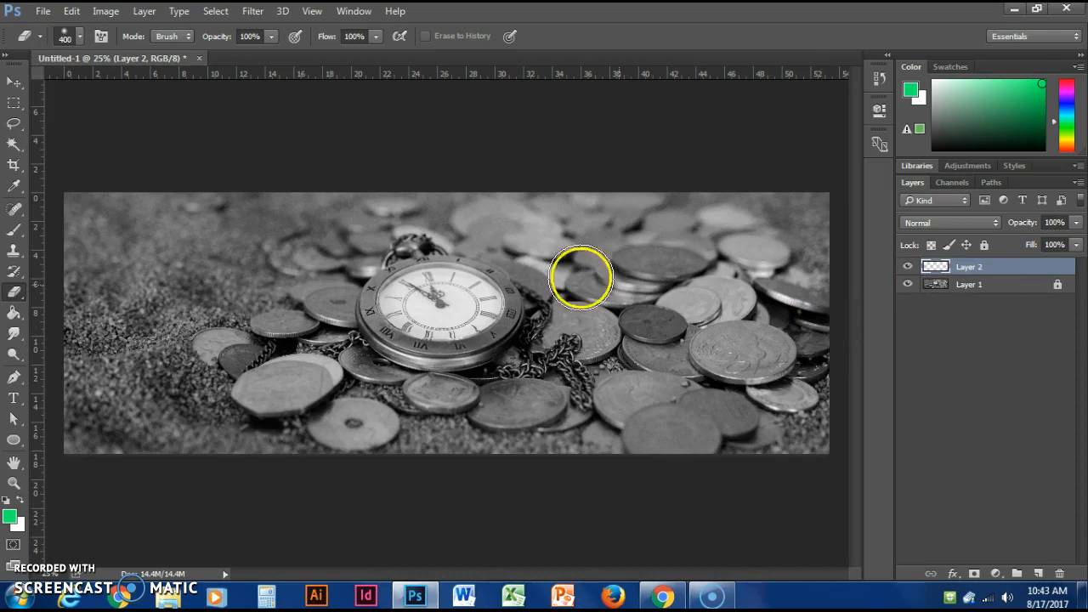
pyautogui.moveTo(448, 296)
pyautogui.mouseDown()
pyautogui.moveTo(413, 307)
pyautogui.moveTo(450, 292)
pyautogui.moveTo(450, 307)
pyautogui.moveTo(448, 297)
pyautogui.moveTo(468, 302)
pyautogui.moveTo(389, 281)
pyautogui.mouseUp()
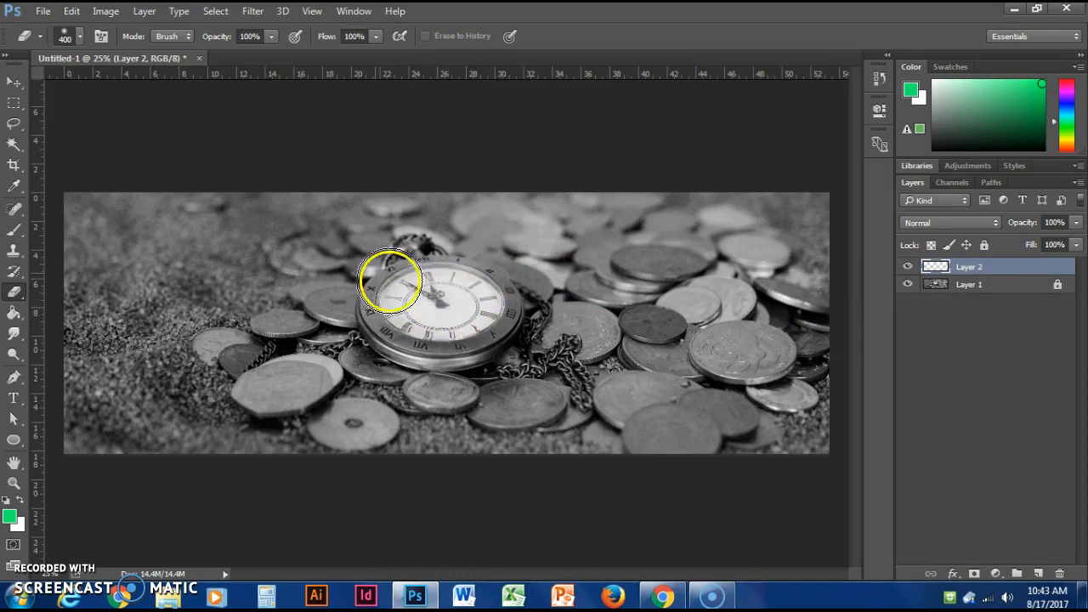
pyautogui.click(13, 125)
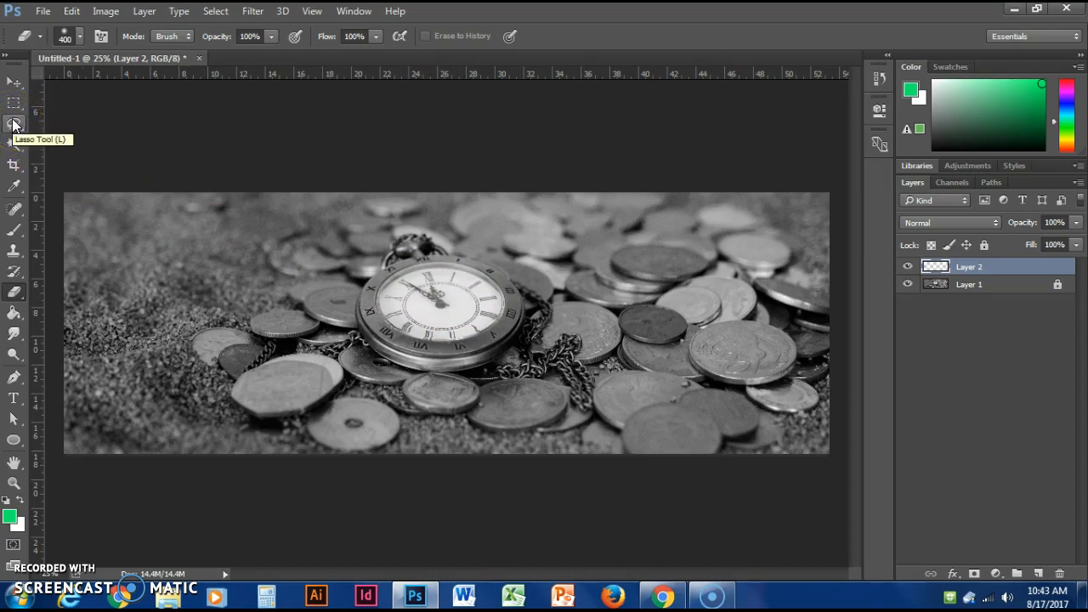
pyautogui.click(13, 125)
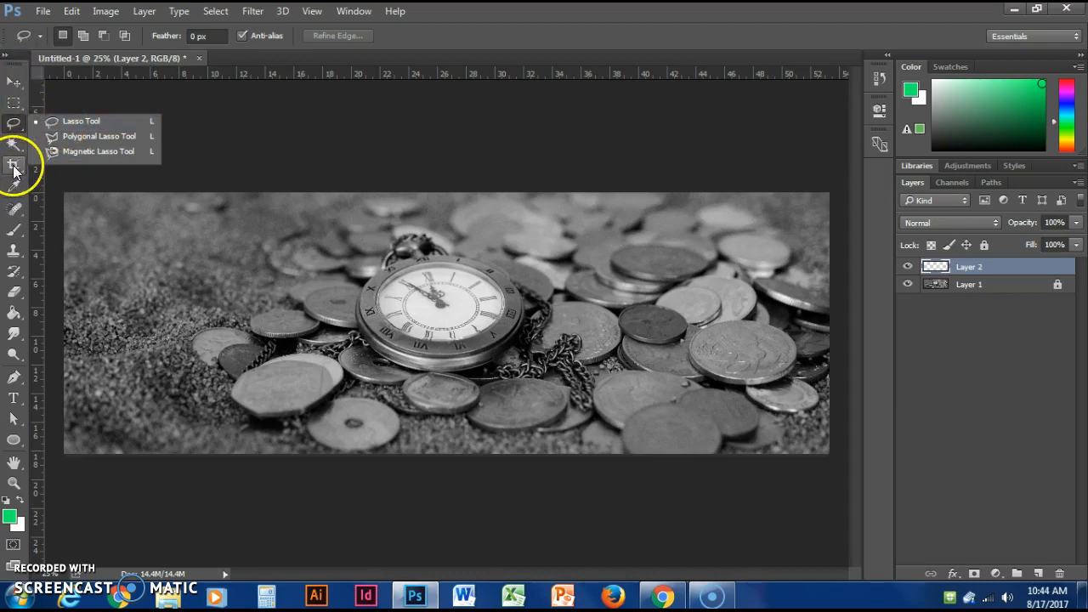
pyautogui.click(14, 103)
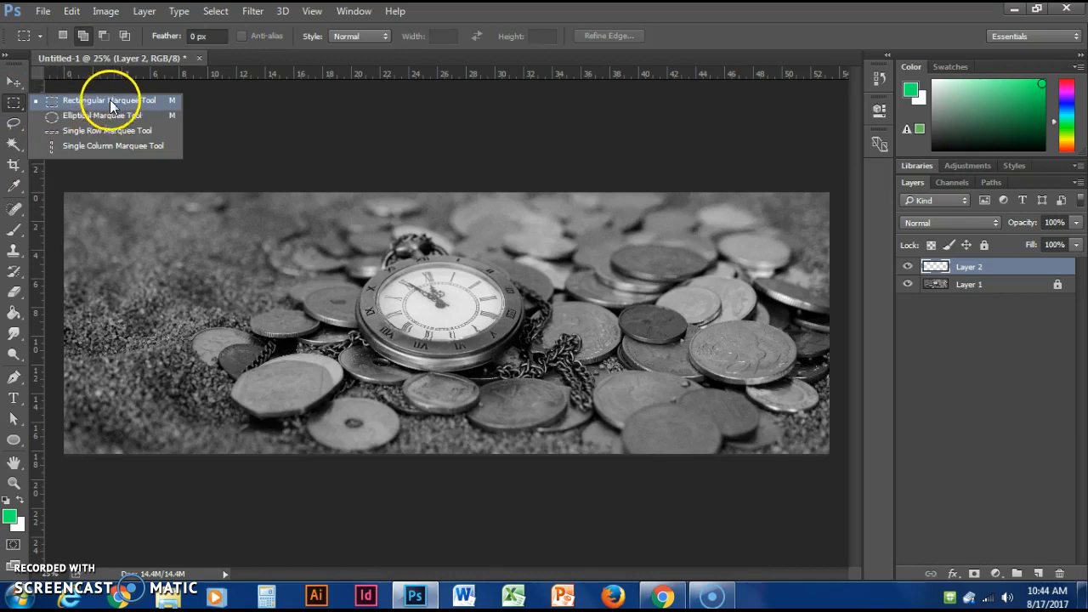
pyautogui.moveTo(132, 110); pyautogui.dragTo(48, 127)
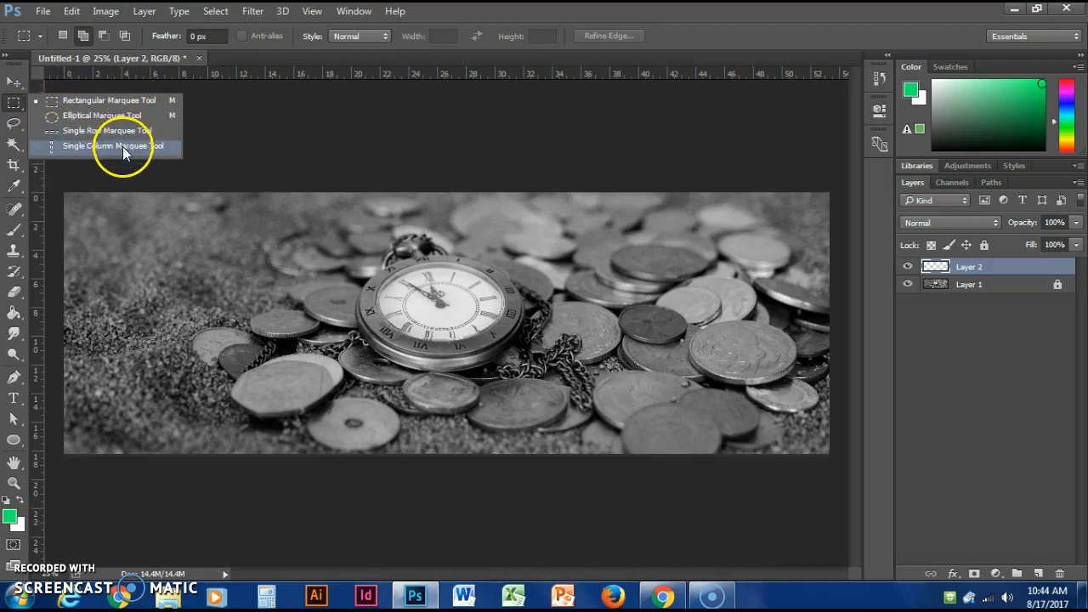
pyautogui.click(89, 147)
# Step: Draw a closed zigzag selection from the sand across to the watch and back with the Polygonal Lasso
pyautogui.click(14, 125)
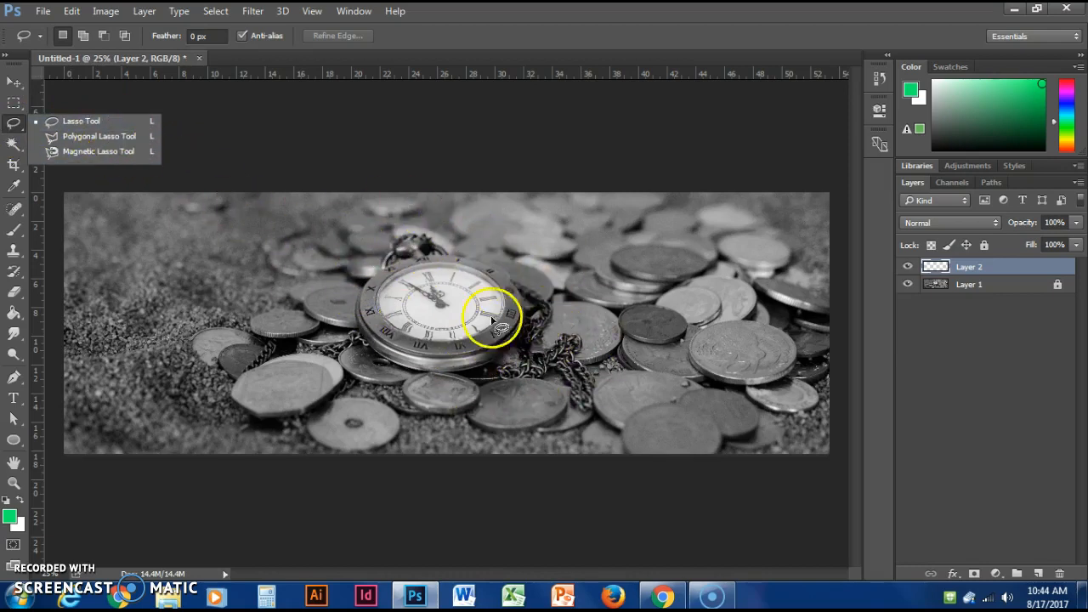
pyautogui.click(95, 138)
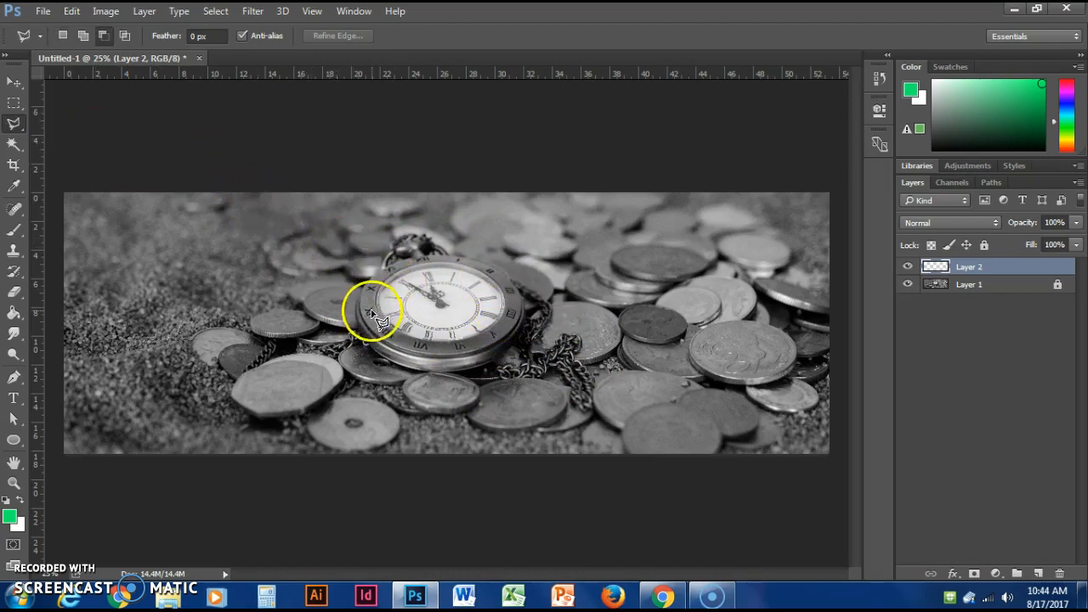
pyautogui.click(147, 232)
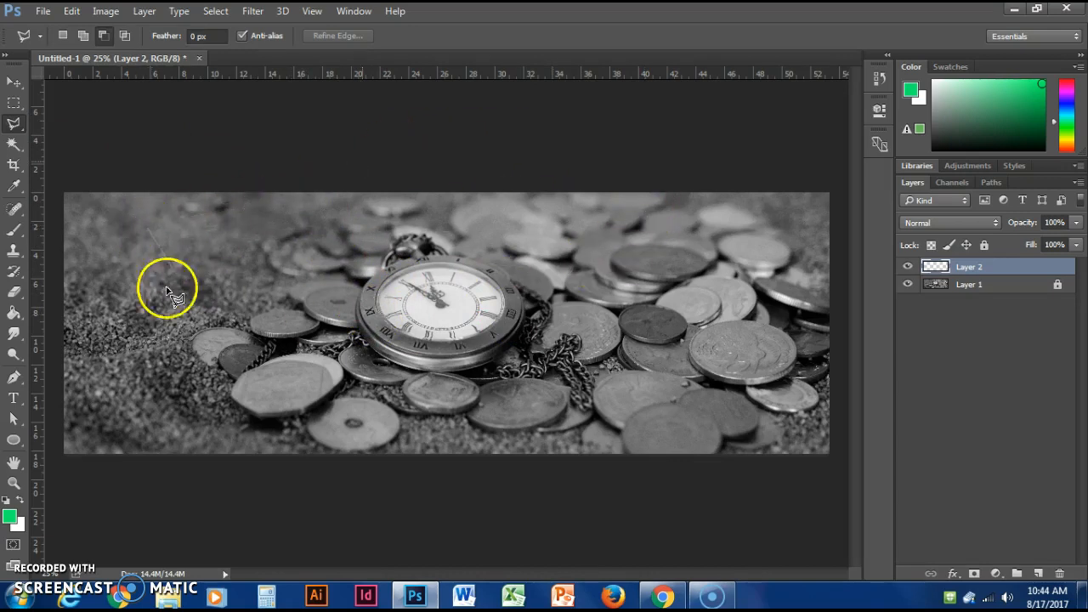
pyautogui.click(143, 342)
pyautogui.click(262, 241)
pyautogui.click(183, 406)
pyautogui.click(328, 223)
pyautogui.click(375, 308)
pyautogui.click(345, 374)
pyautogui.click(418, 374)
pyautogui.click(476, 290)
pyautogui.click(443, 222)
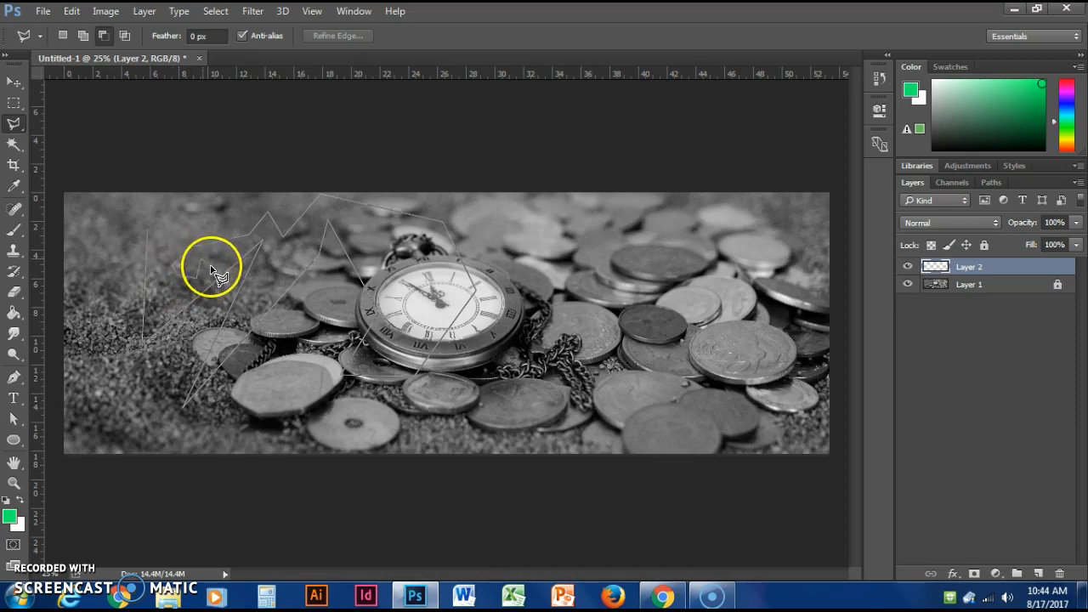
pyautogui.click(147, 230)
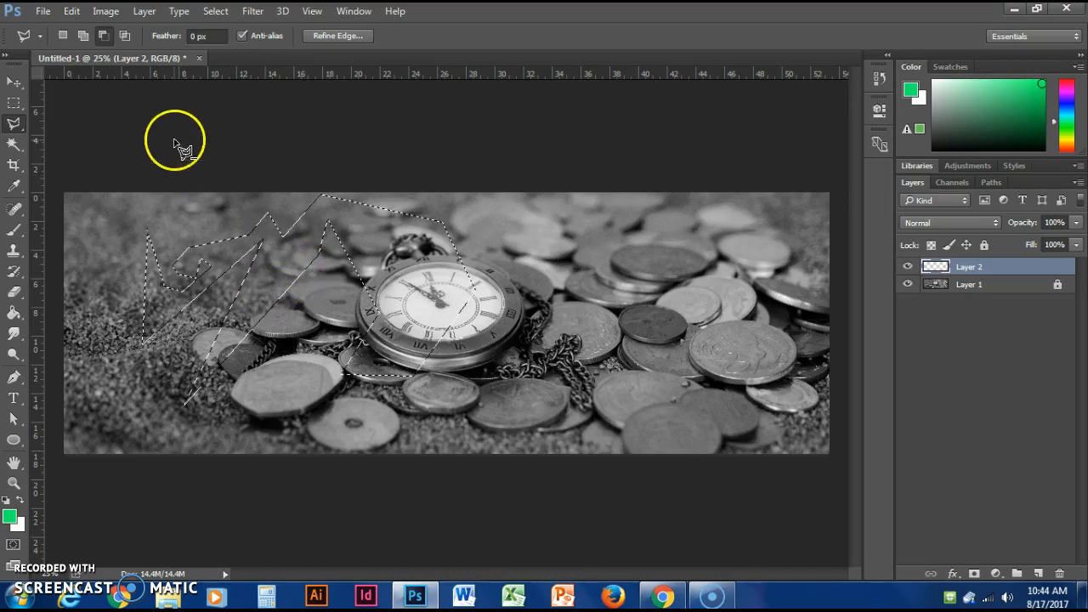
# Step: Deselect the zigzag selection
pyautogui.click(216, 11)
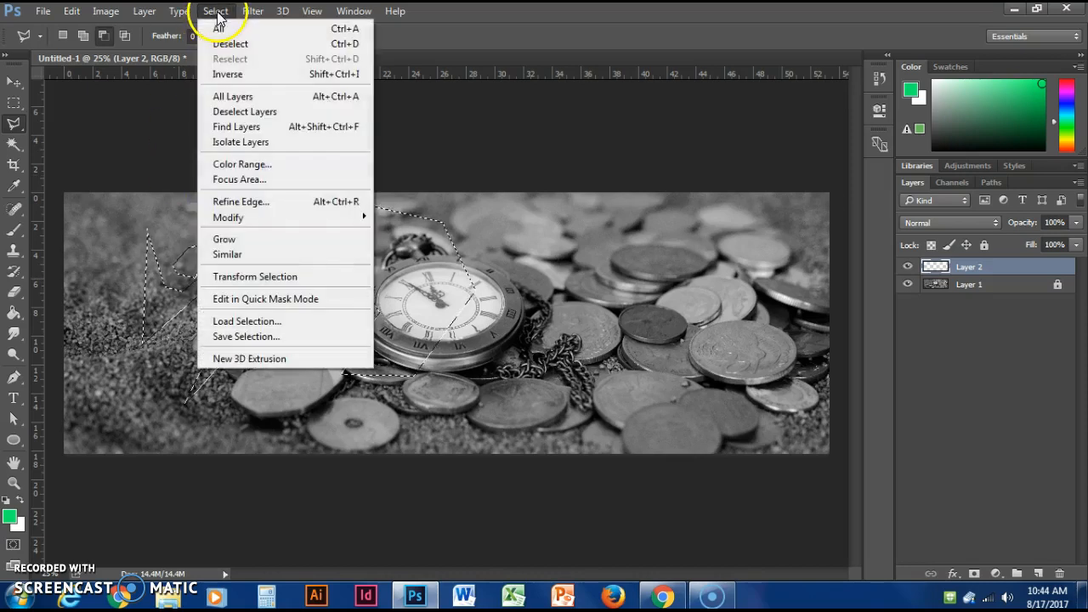
pyautogui.click(348, 44)
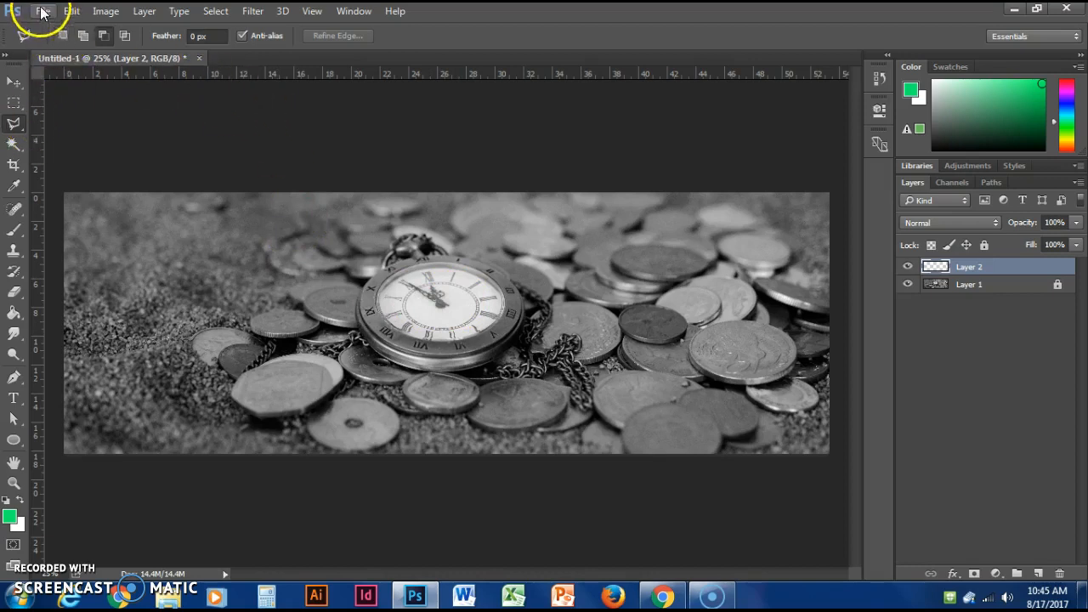
pyautogui.click(215, 10)
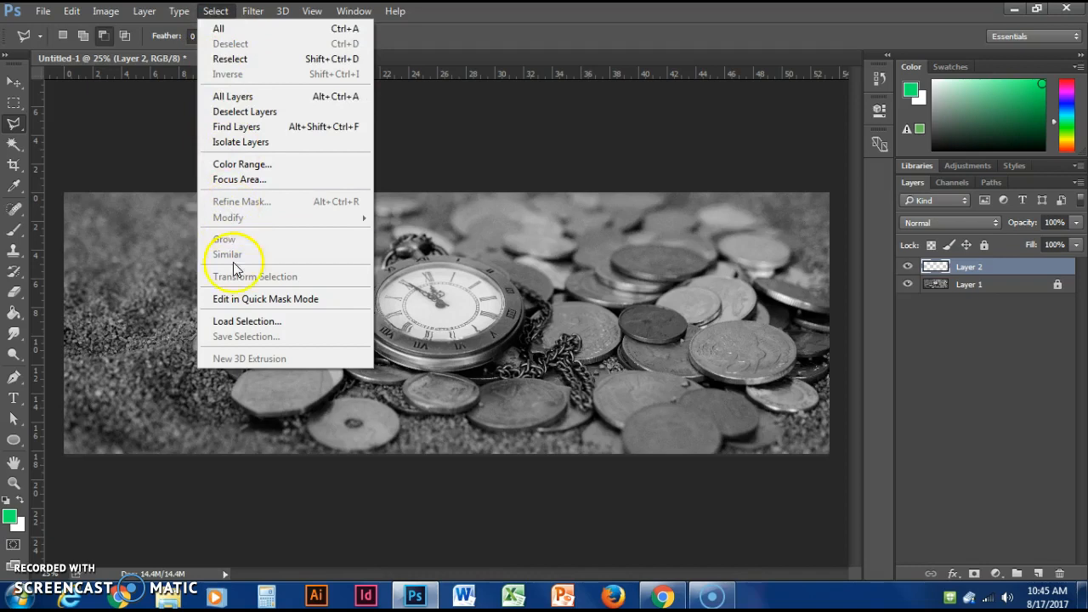
pyautogui.click(216, 11)
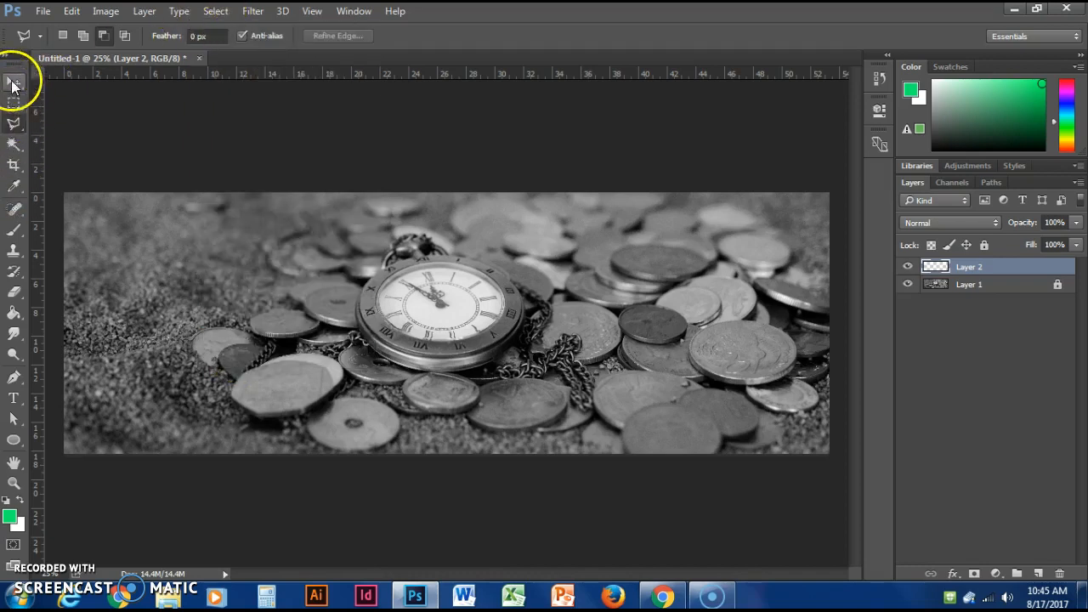
# Step: Trace a closed selection around the watch's white dial with the Magnetic Lasso and clear it again
pyautogui.click(14, 123)
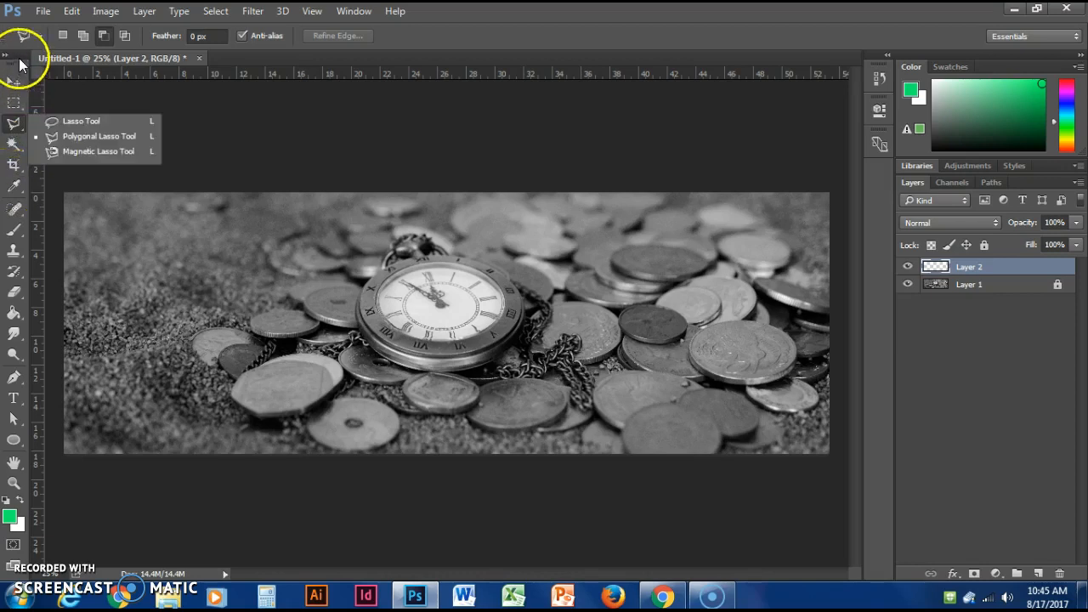
pyautogui.click(74, 151)
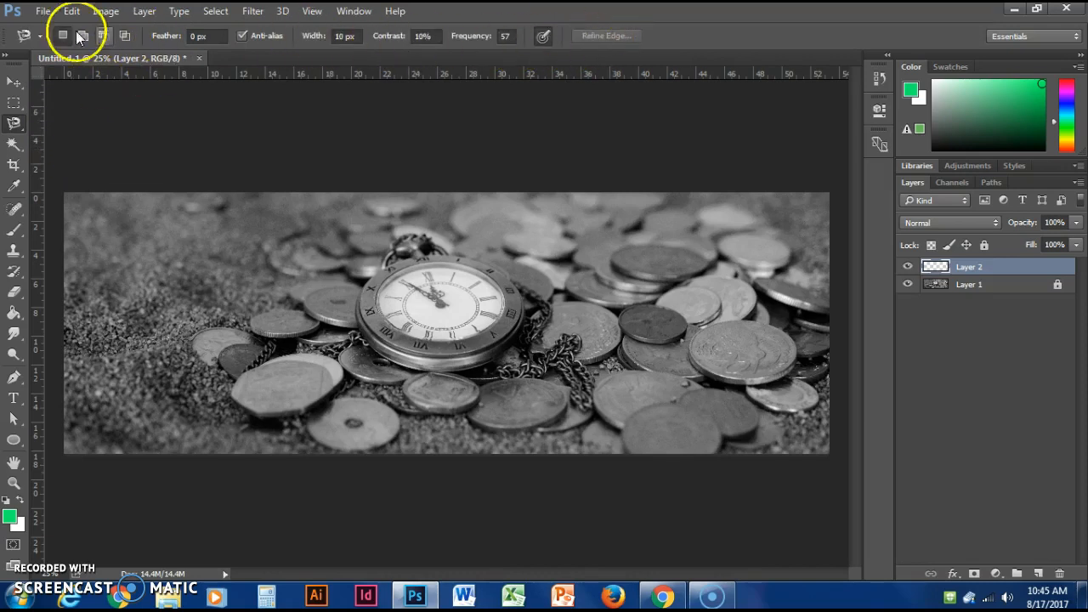
pyautogui.click(14, 124)
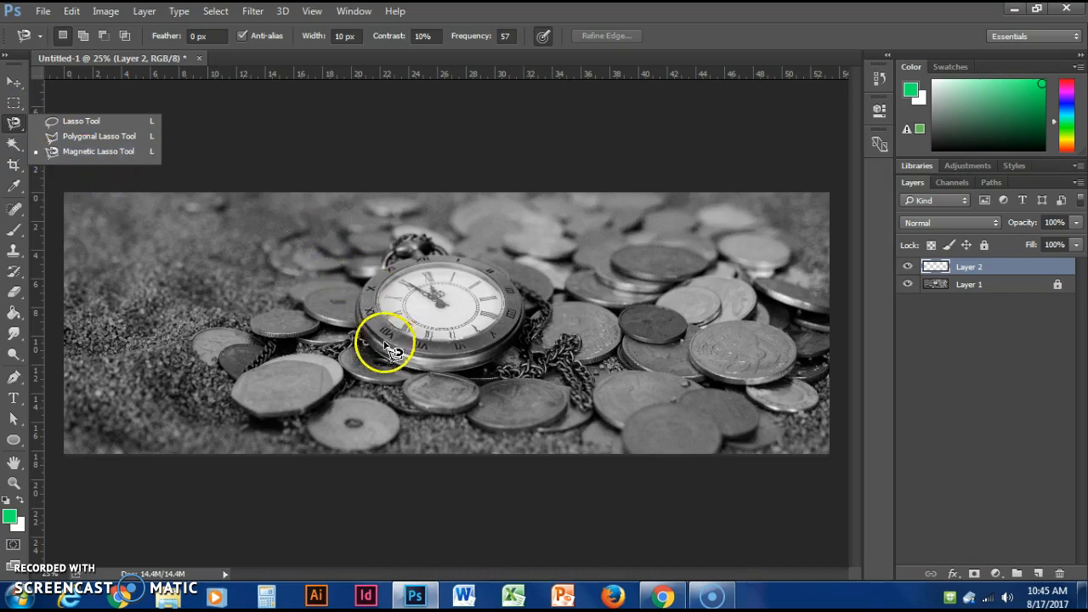
pyautogui.click(385, 286)
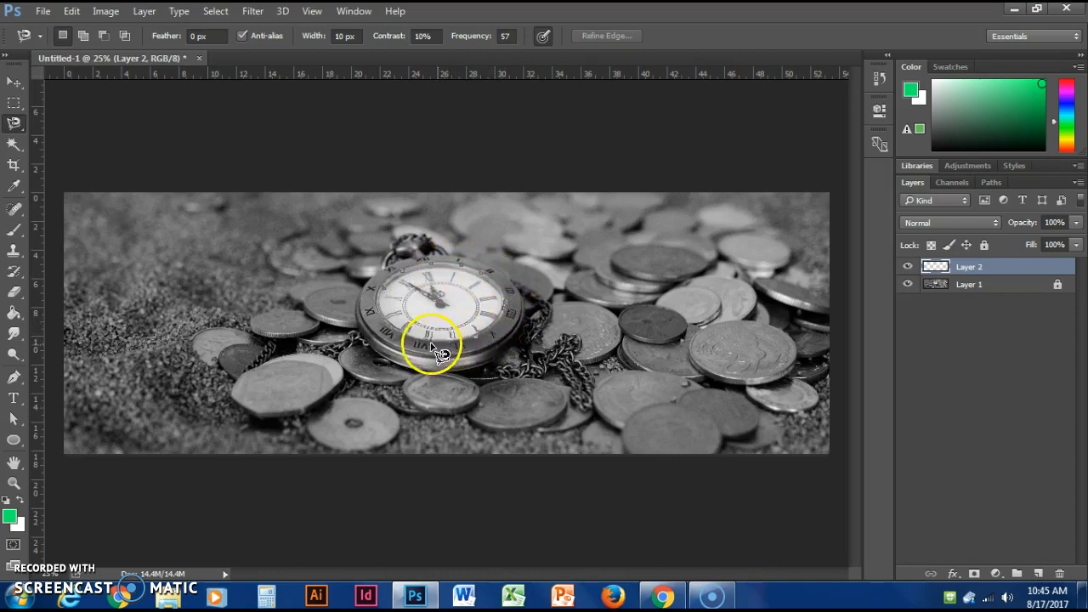
pyautogui.click(383, 291)
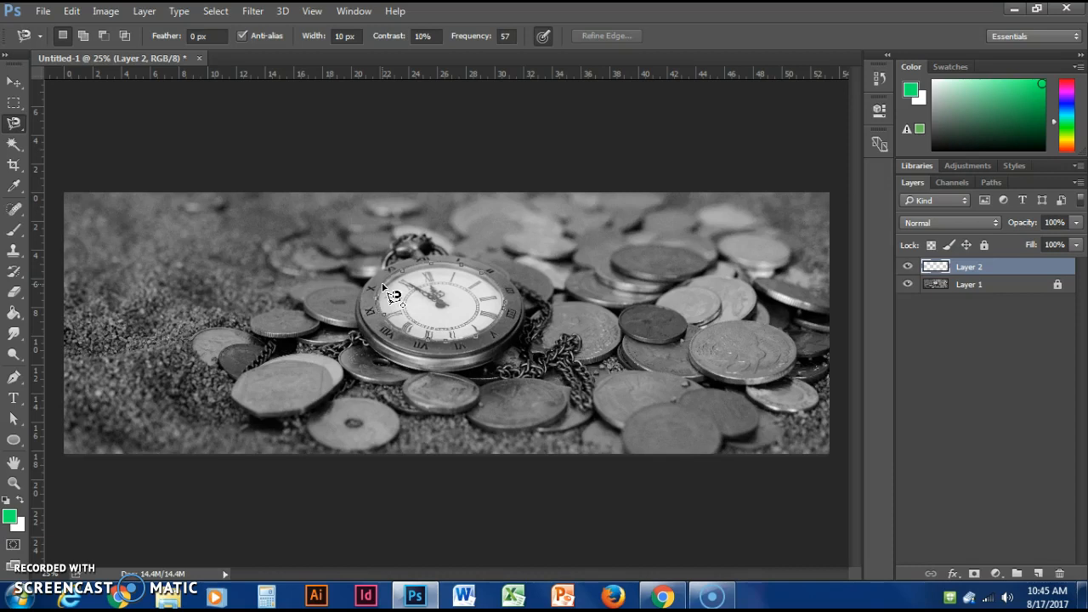
pyautogui.click(392, 297)
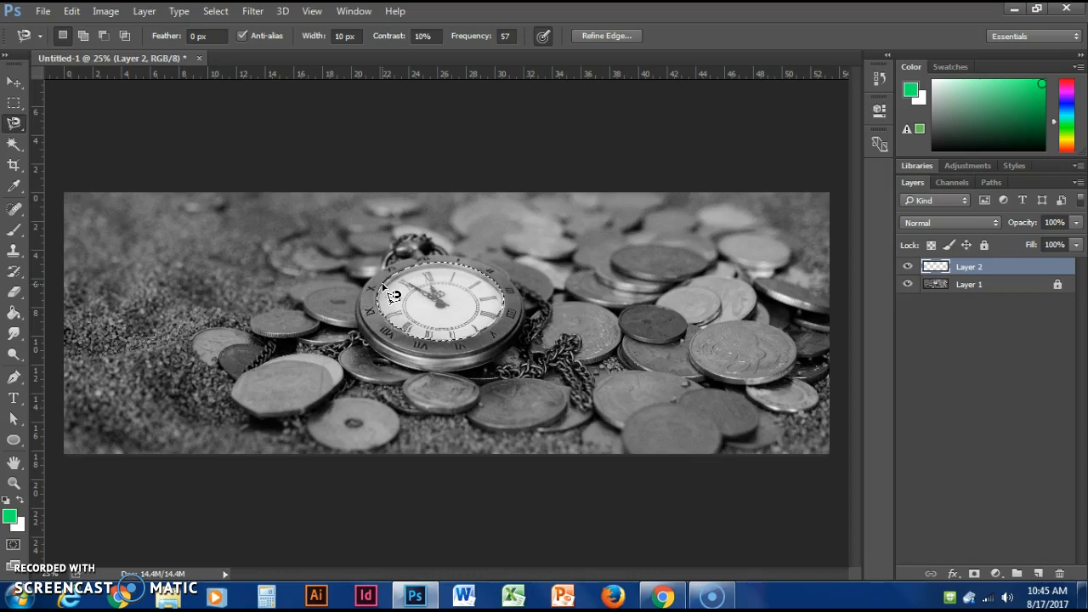
pyautogui.click(465, 323)
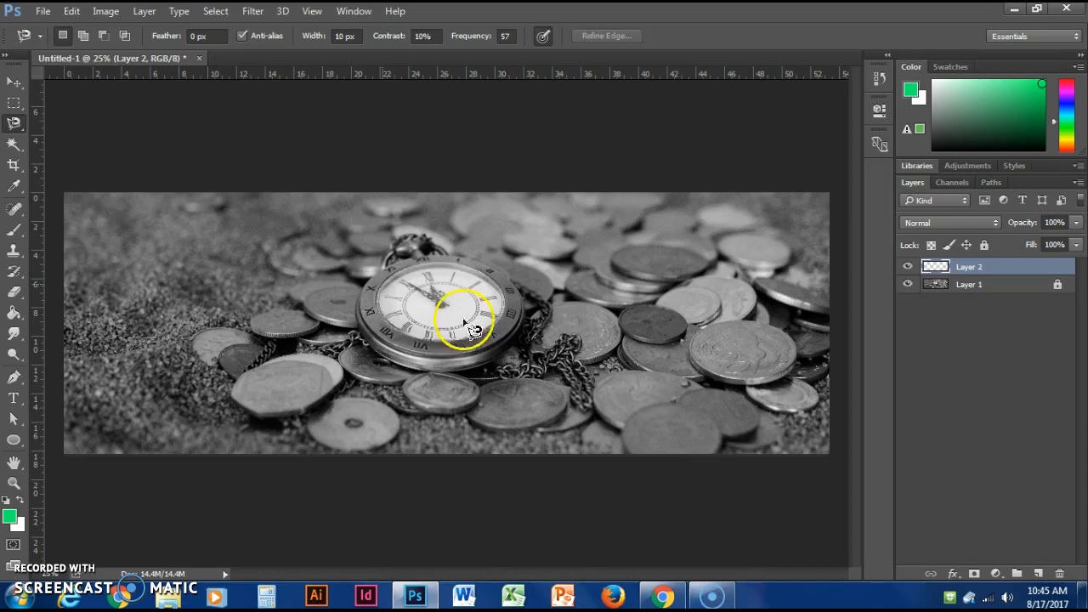
# Step: Trace a closed freehand selection around the watch's outer case with the Lasso tool, clearing and redrawing inaccurate attempts
pyautogui.moveTo(10, 126); pyautogui.dragTo(54, 118)
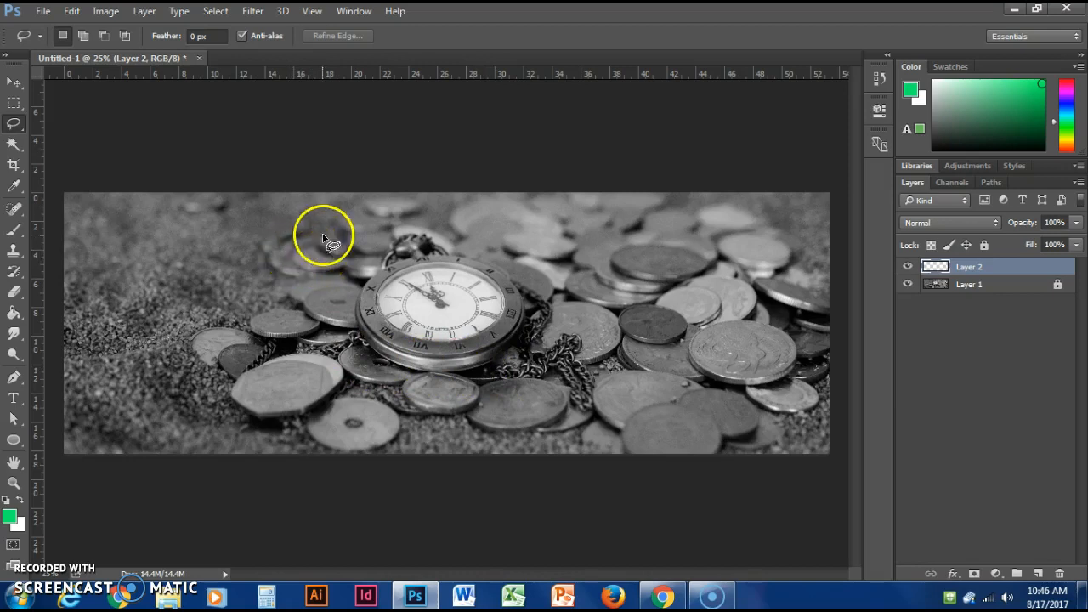
pyautogui.moveTo(423, 260)
pyautogui.mouseDown()
pyautogui.moveTo(495, 268)
pyautogui.moveTo(528, 311)
pyautogui.moveTo(525, 345)
pyautogui.moveTo(447, 377)
pyautogui.moveTo(406, 370)
pyautogui.moveTo(374, 353)
pyautogui.moveTo(360, 297)
pyautogui.mouseUp()
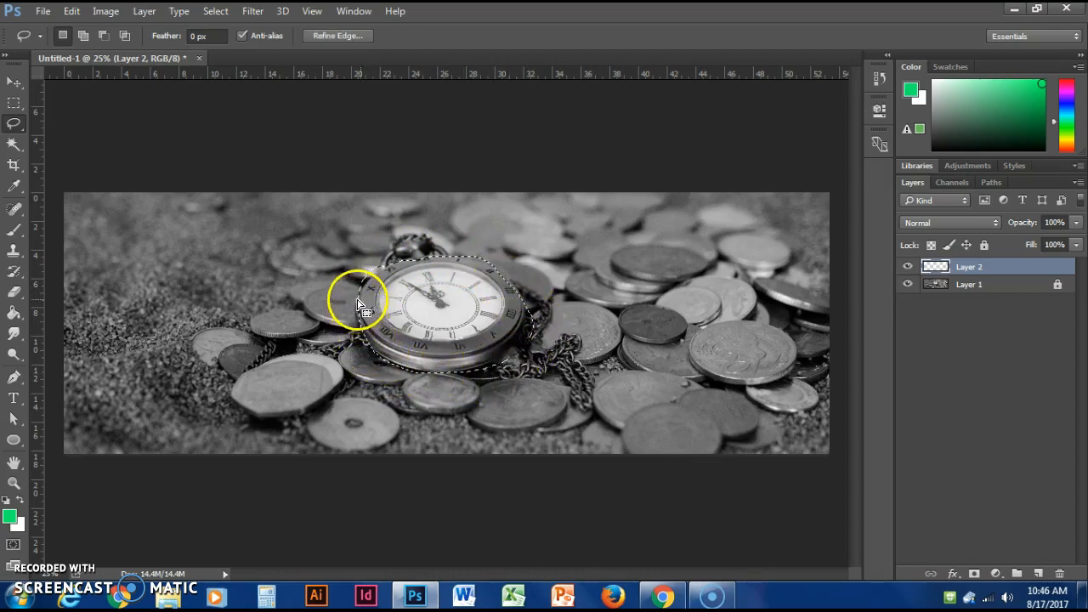
pyautogui.click(474, 166)
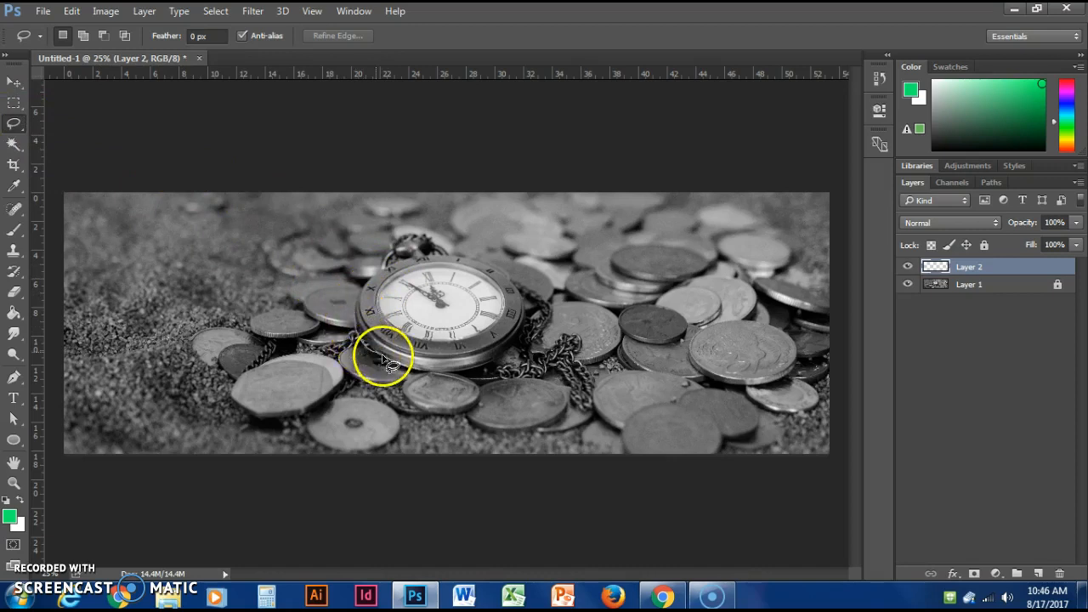
pyautogui.moveTo(527, 321)
pyautogui.mouseDown()
pyautogui.moveTo(521, 258)
pyautogui.moveTo(521, 270)
pyautogui.mouseUp()
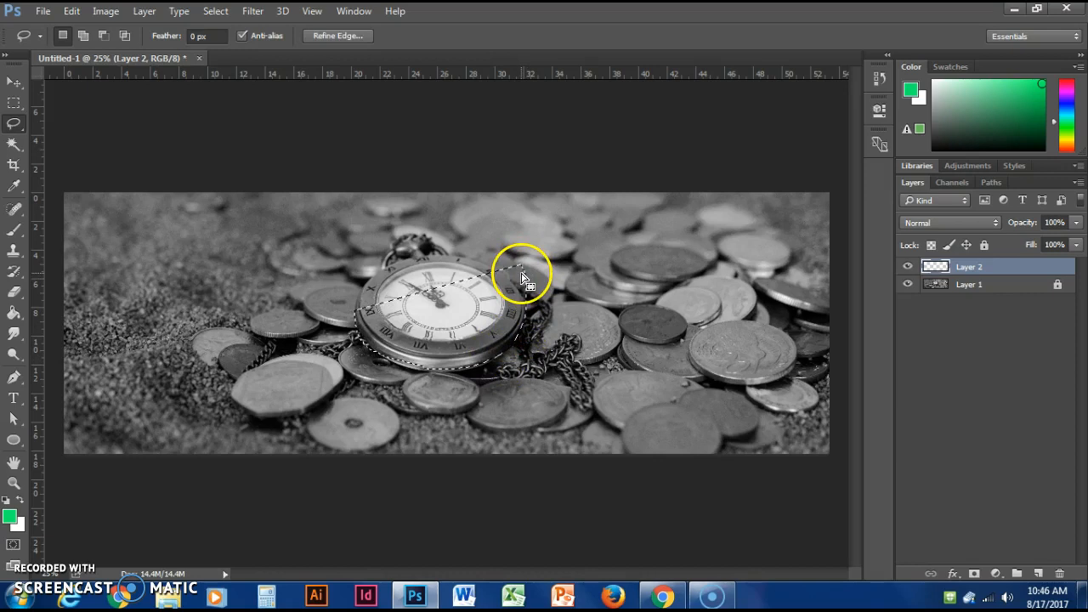
pyautogui.click(510, 274)
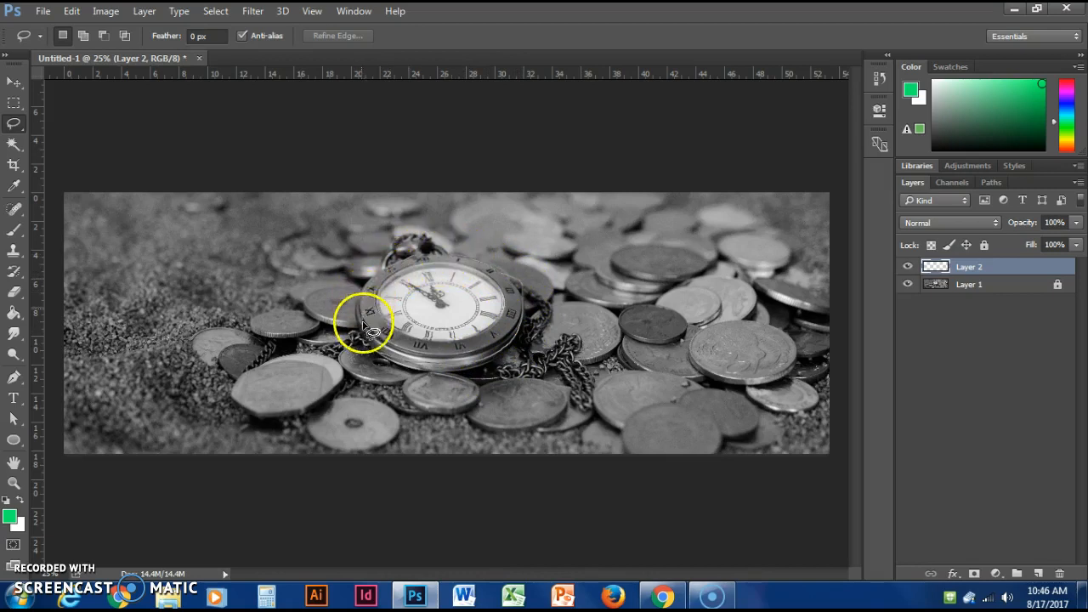
pyautogui.moveTo(371, 353); pyautogui.dragTo(374, 351)
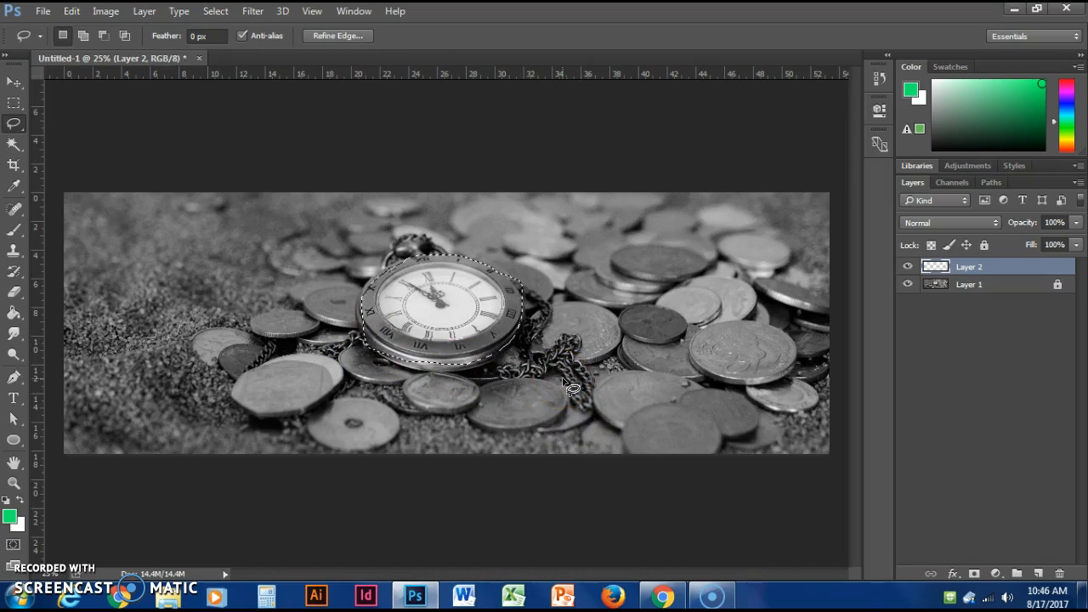
pyautogui.click(500, 338)
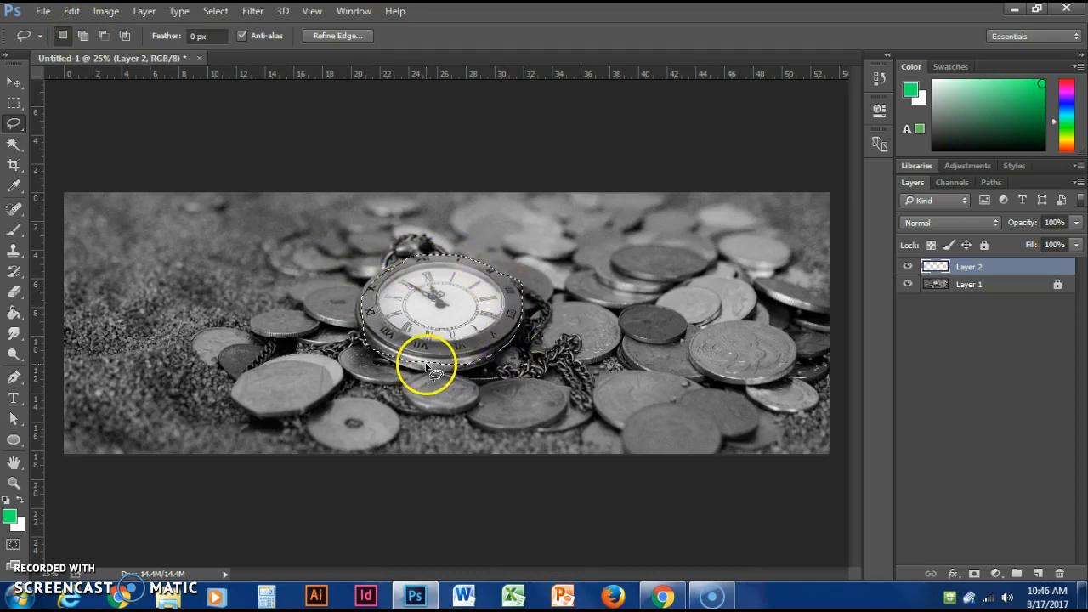
# Step: Brush green over the entire selected watch on Layer 2 and undo the paint
pyautogui.click(13, 229)
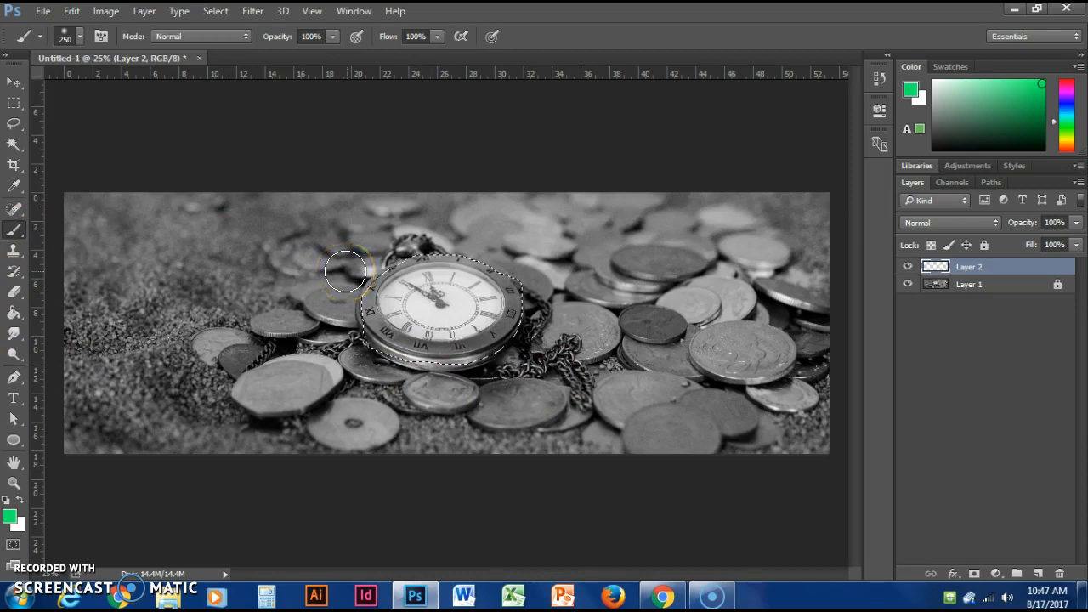
pyautogui.moveTo(473, 263)
pyautogui.mouseDown()
pyautogui.moveTo(309, 272)
pyautogui.moveTo(599, 282)
pyautogui.moveTo(542, 331)
pyautogui.moveTo(465, 351)
pyautogui.moveTo(521, 331)
pyautogui.moveTo(548, 262)
pyautogui.mouseUp()
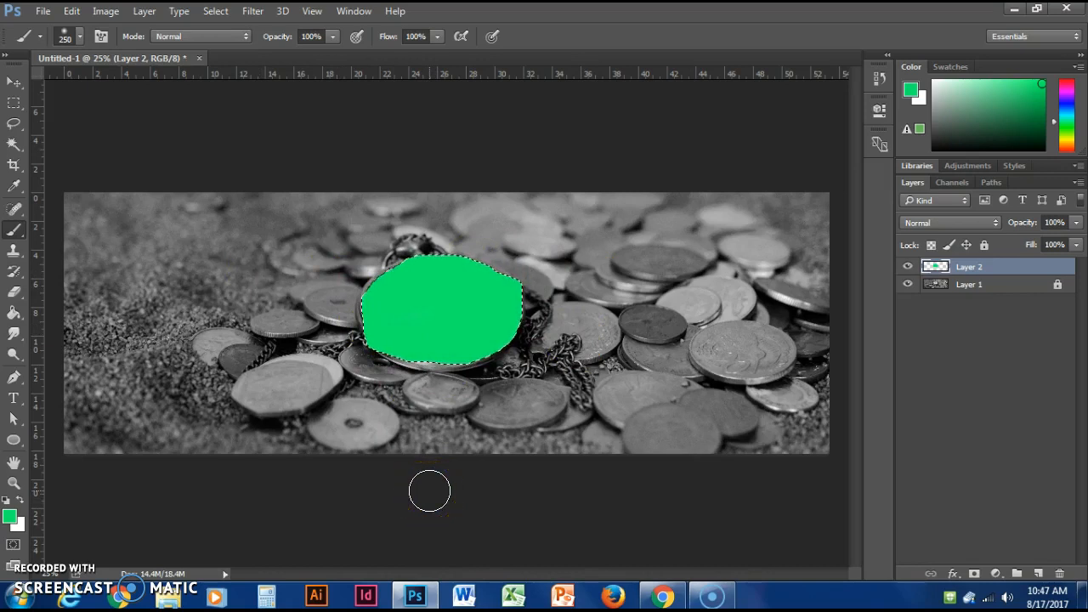
pyautogui.hotkey('ctrl', 'z')
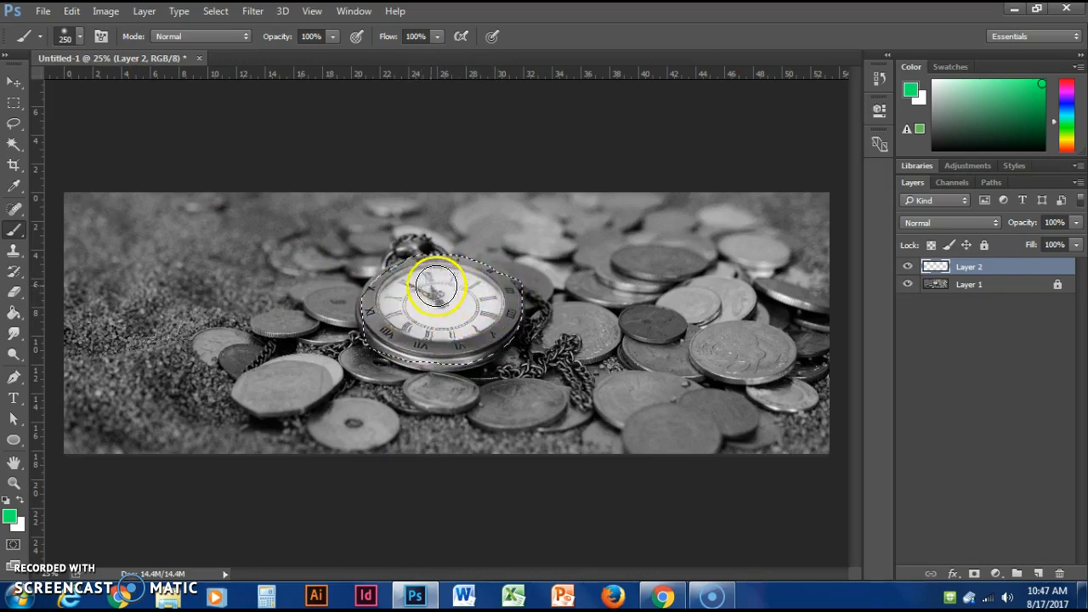
# Step: Subtract the white dial from the watch selection with the Lasso tool, leaving only the outer ring selected
pyautogui.click(14, 123)
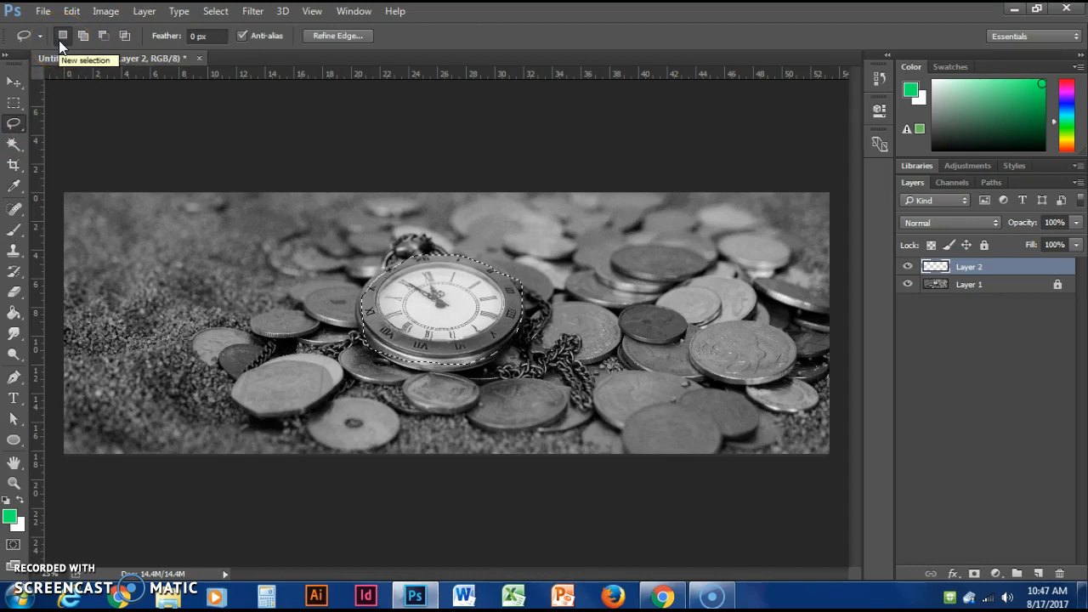
pyautogui.click(122, 36)
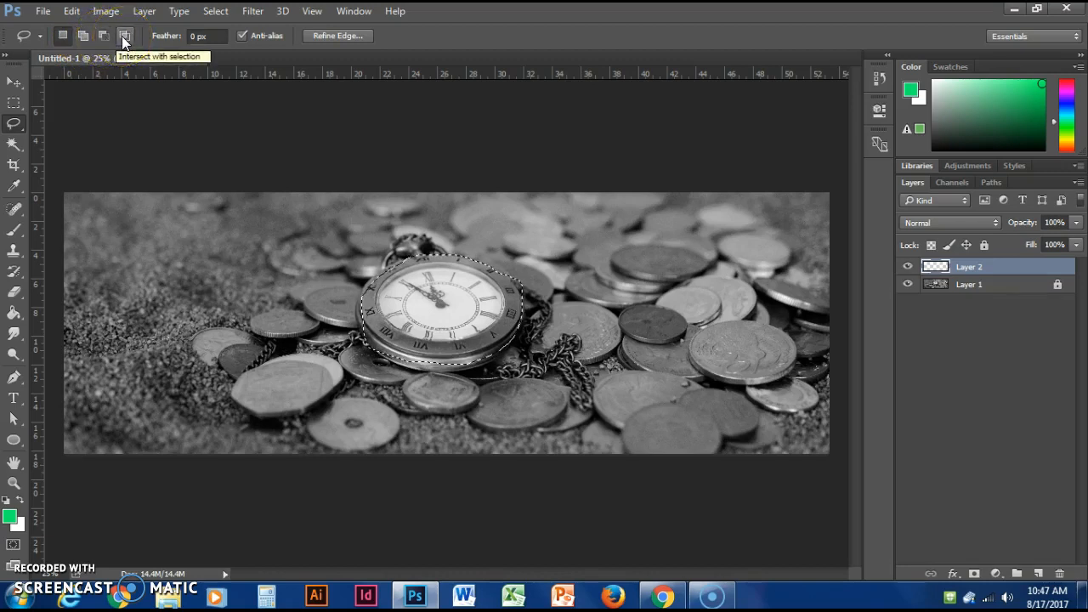
pyautogui.click(397, 295)
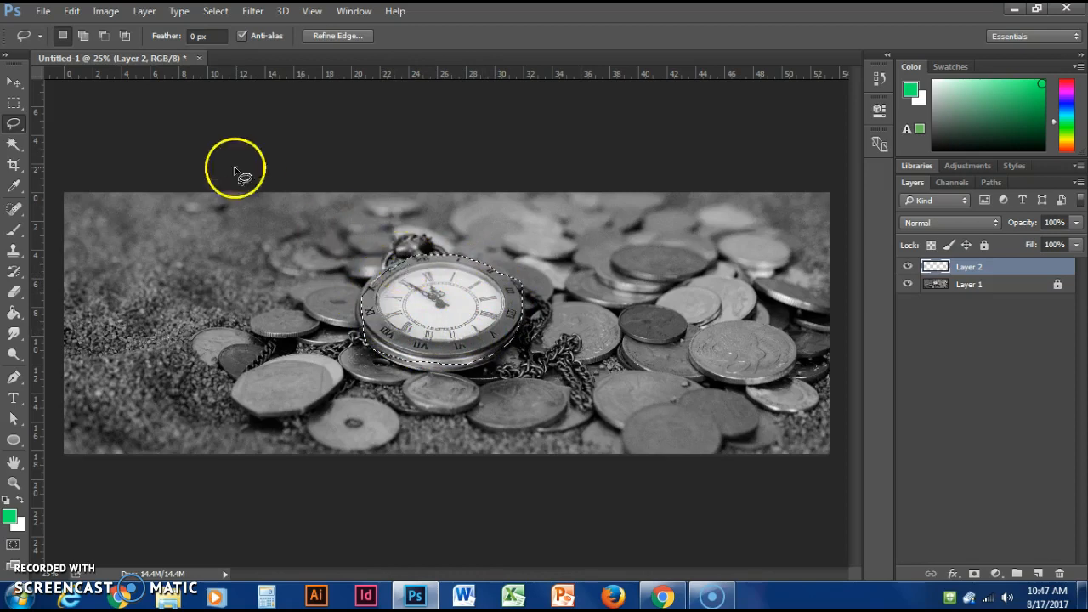
pyautogui.click(104, 37)
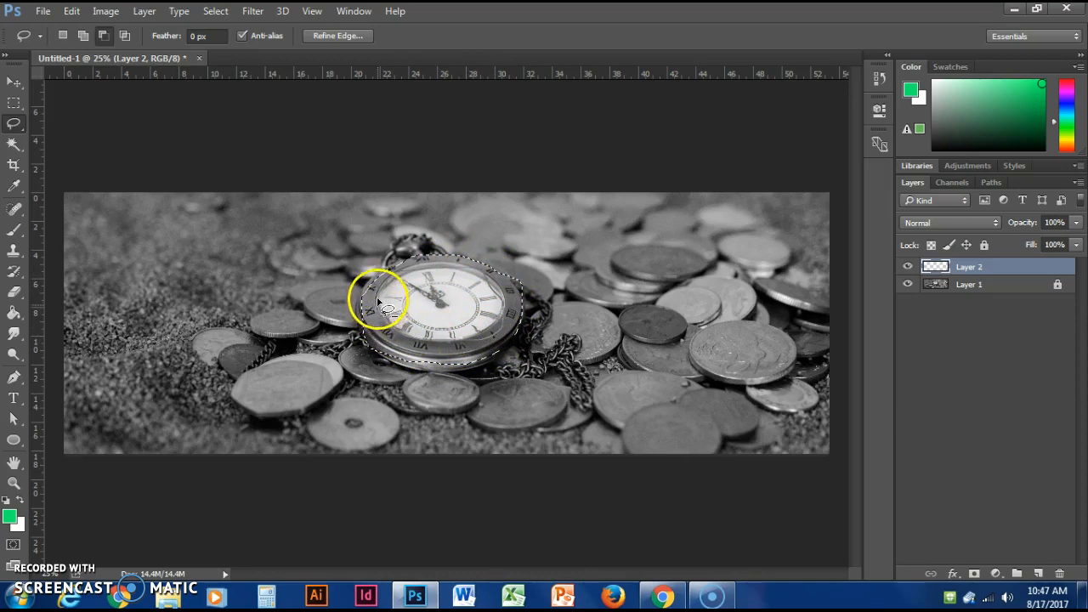
pyautogui.click(555, 252)
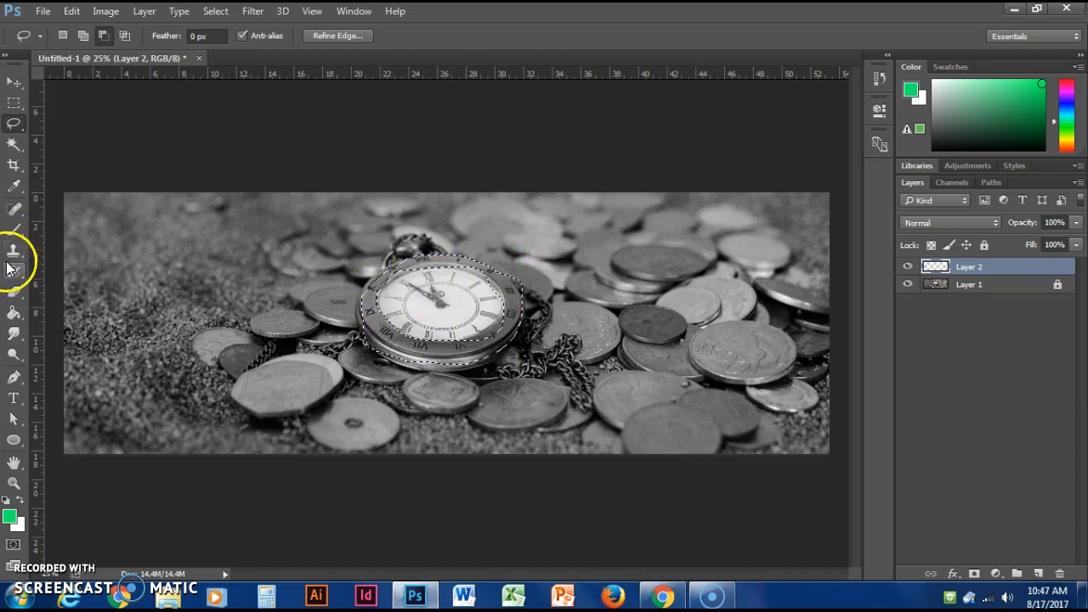
# Step: Paint the selected watch ring green, set Layer 2's blend mode to Multiply and deselect
pyautogui.click(13, 231)
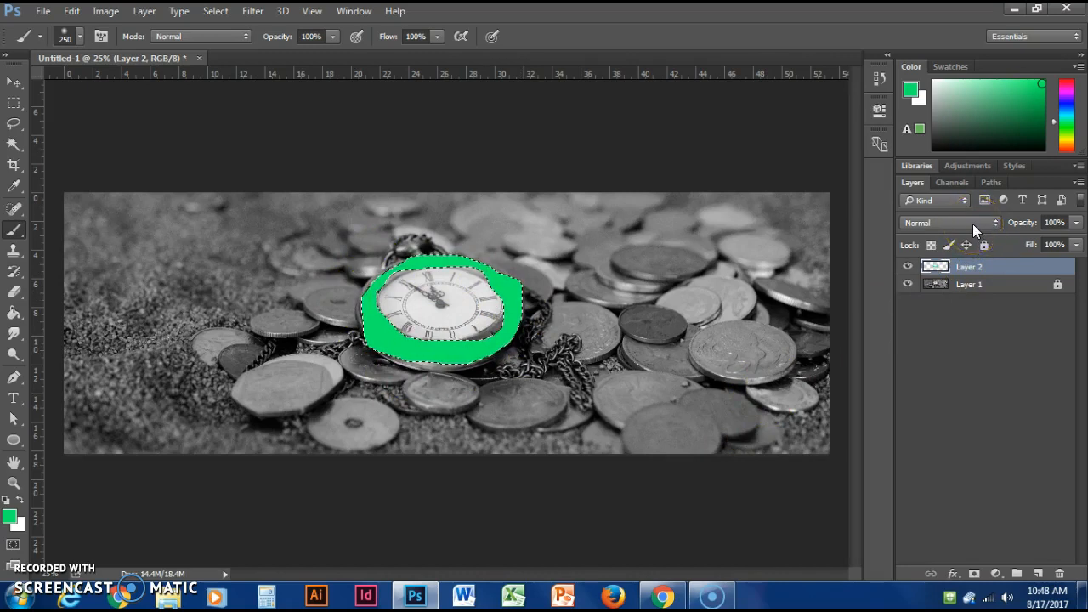
pyautogui.click(973, 224)
pyautogui.click(949, 275)
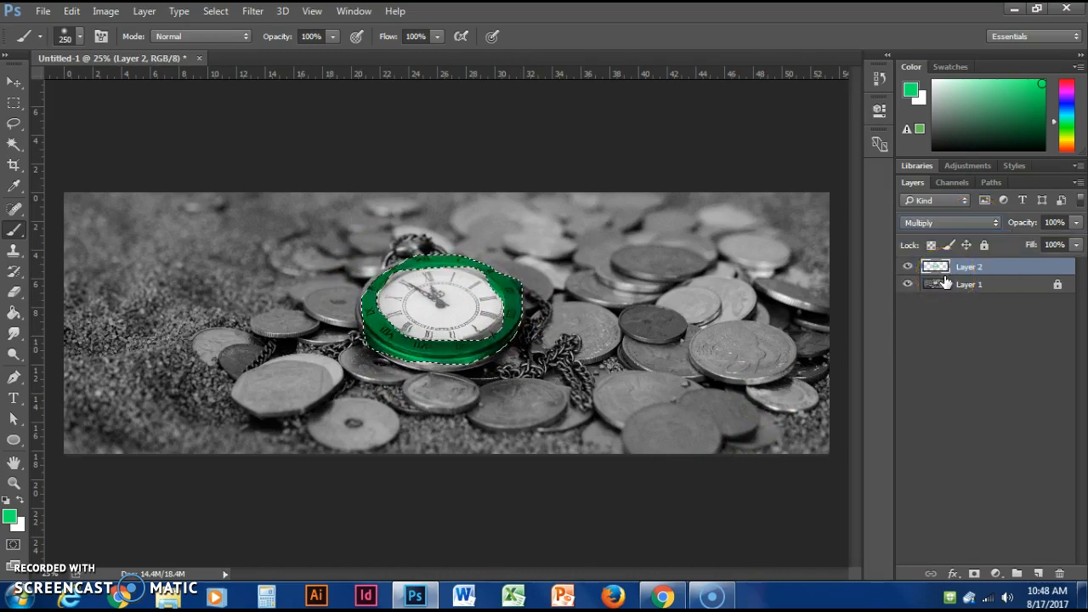
pyautogui.hotkey('ctrl', 'd')
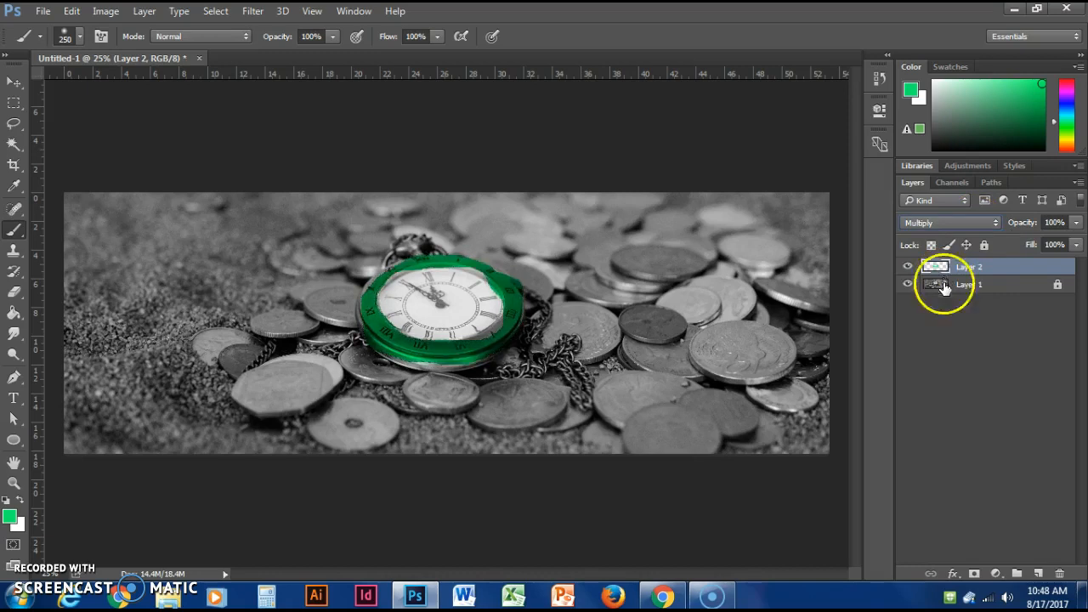
# Step: Delete the green-painted Layer 2 and create a fresh empty layer above Layer 1
pyautogui.click(1059, 574)
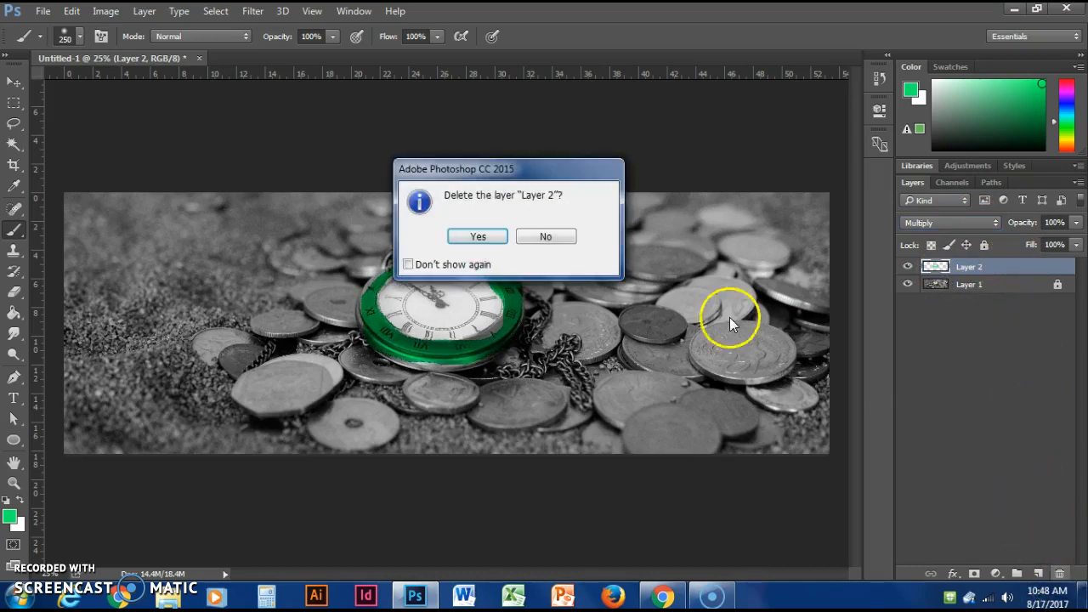
pyautogui.click(489, 236)
pyautogui.click(1038, 574)
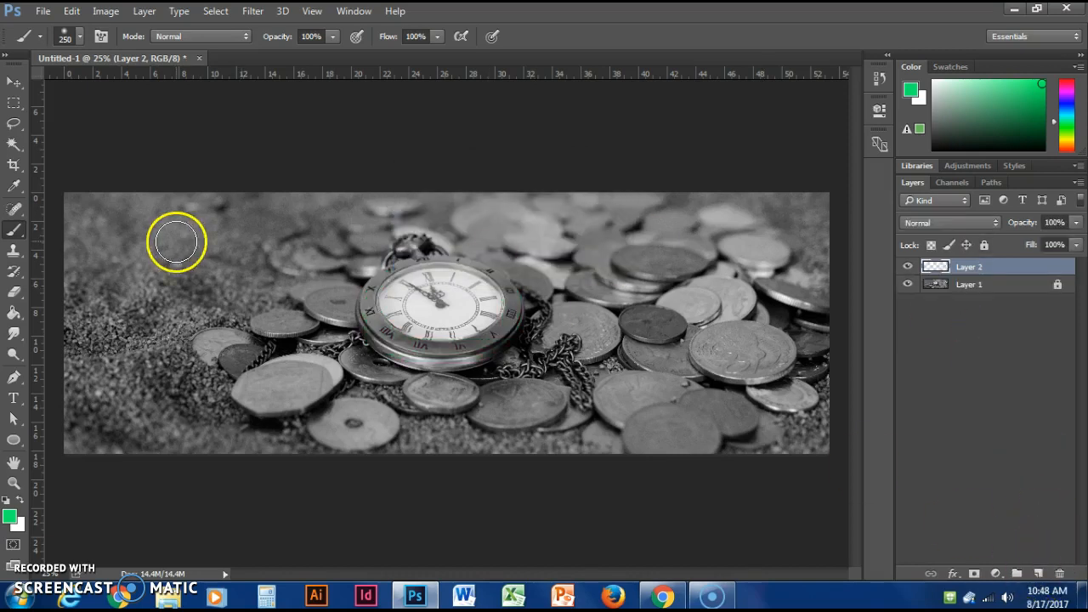
# Step: Draw an elliptical marquee around the watch and subtract a smaller ellipse covering the white dial
pyautogui.click(13, 125)
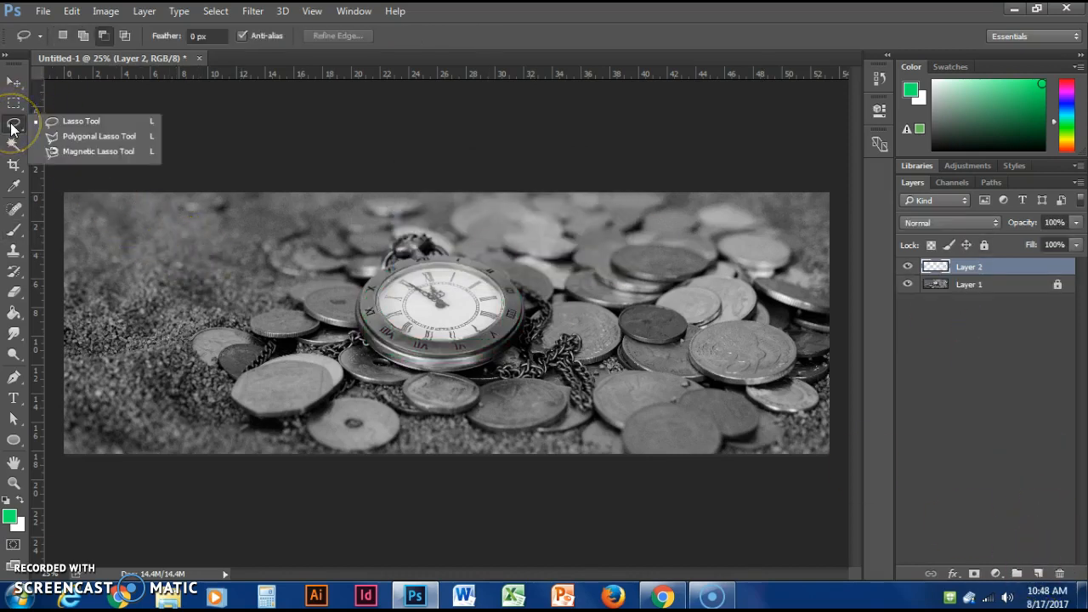
pyautogui.click(13, 104)
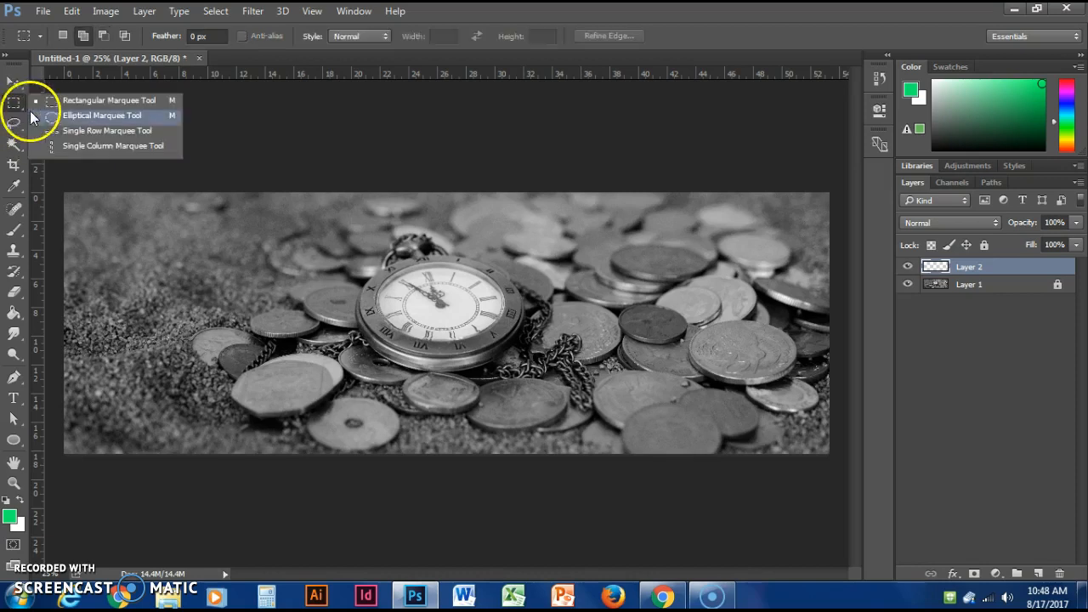
pyautogui.click(38, 116)
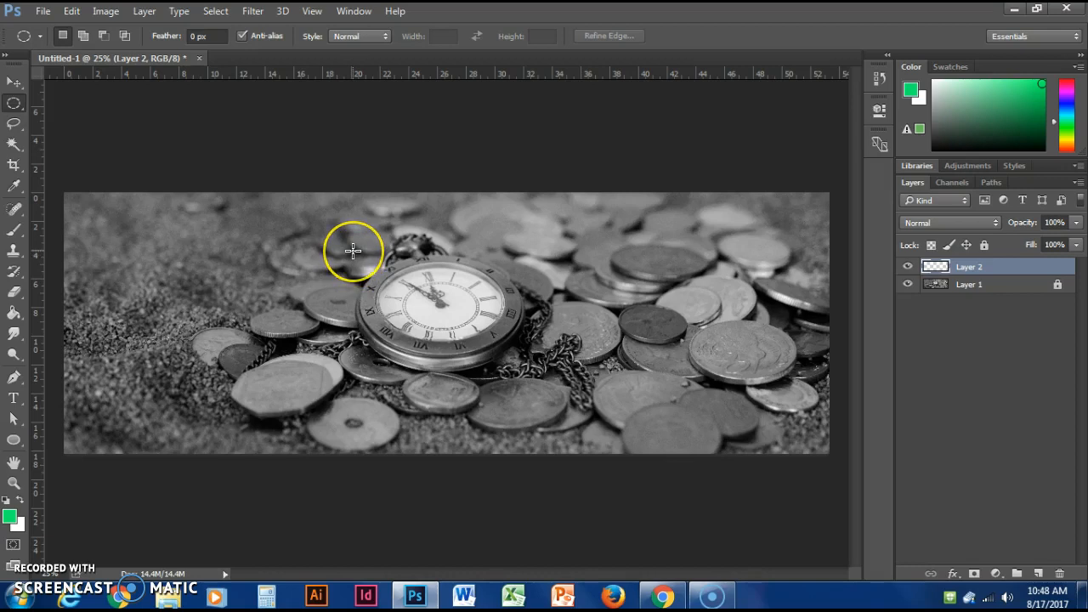
pyautogui.moveTo(353, 251); pyautogui.dragTo(526, 372)
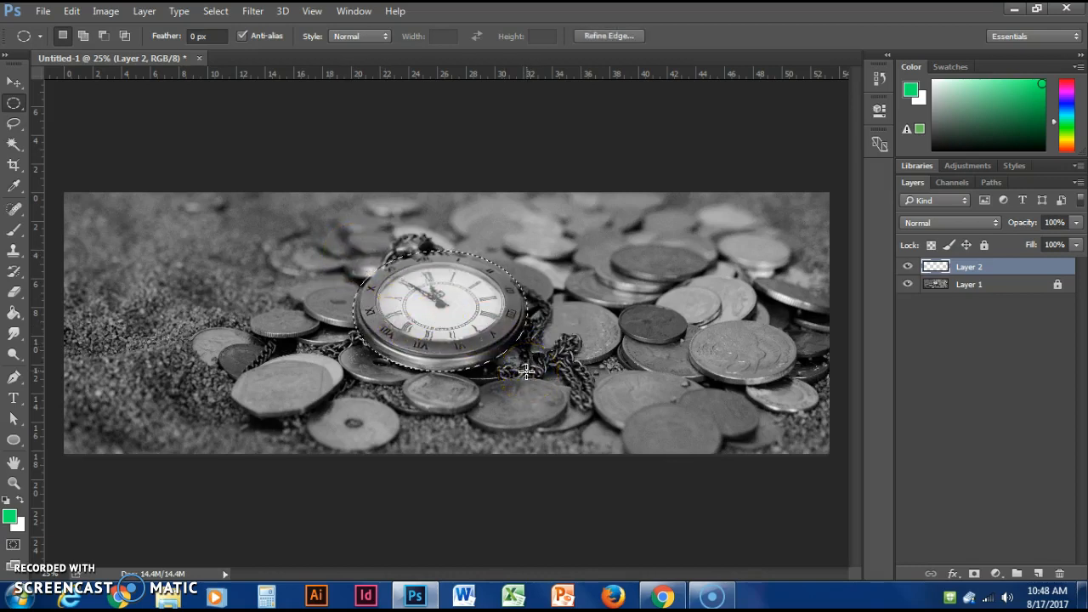
pyautogui.click(104, 35)
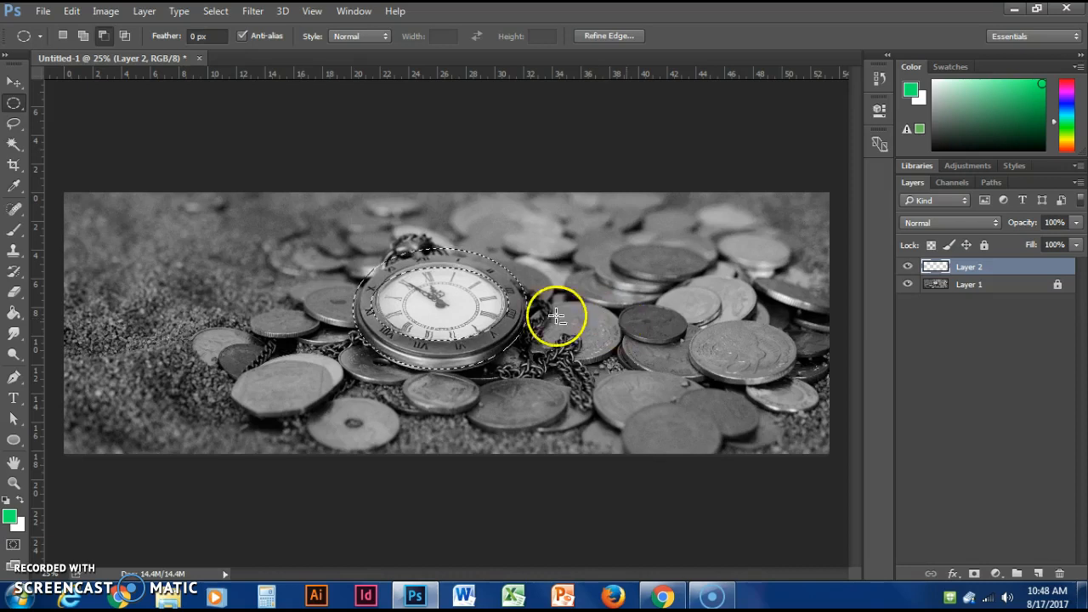
# Step: Paint the selected watch ring green with the Brush, adding magenta on its left side and yellow on its right side
pyautogui.click(13, 230)
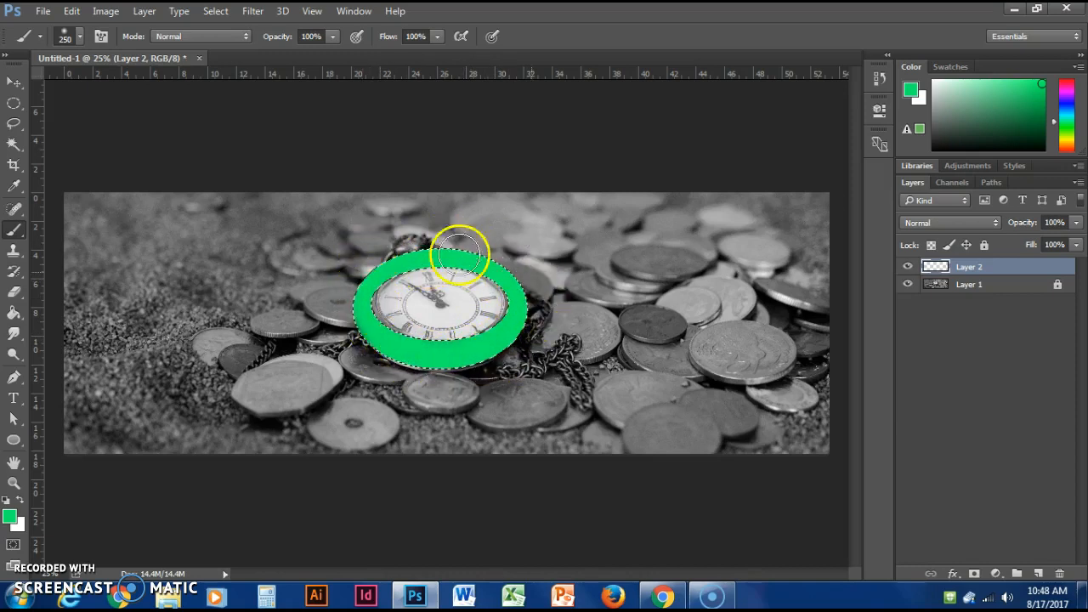
pyautogui.click(1067, 95)
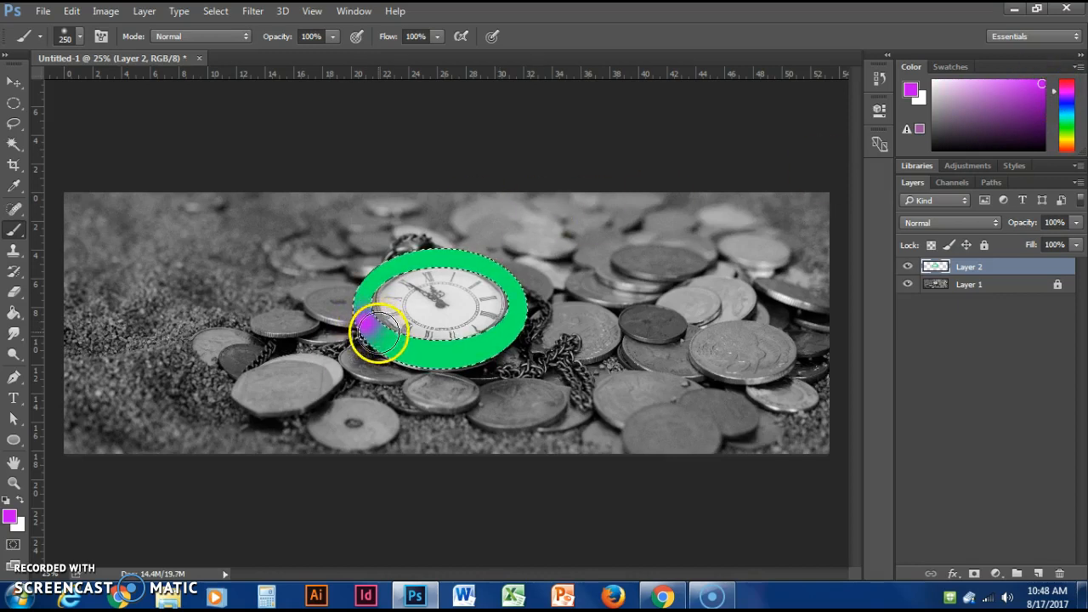
pyautogui.moveTo(379, 281); pyautogui.dragTo(402, 266)
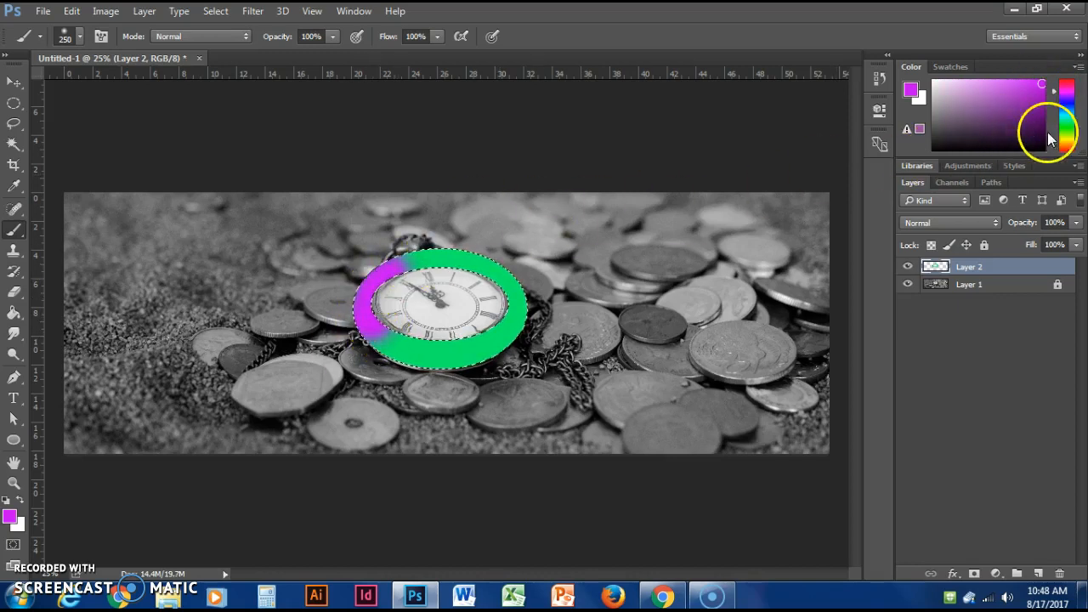
pyautogui.click(1066, 136)
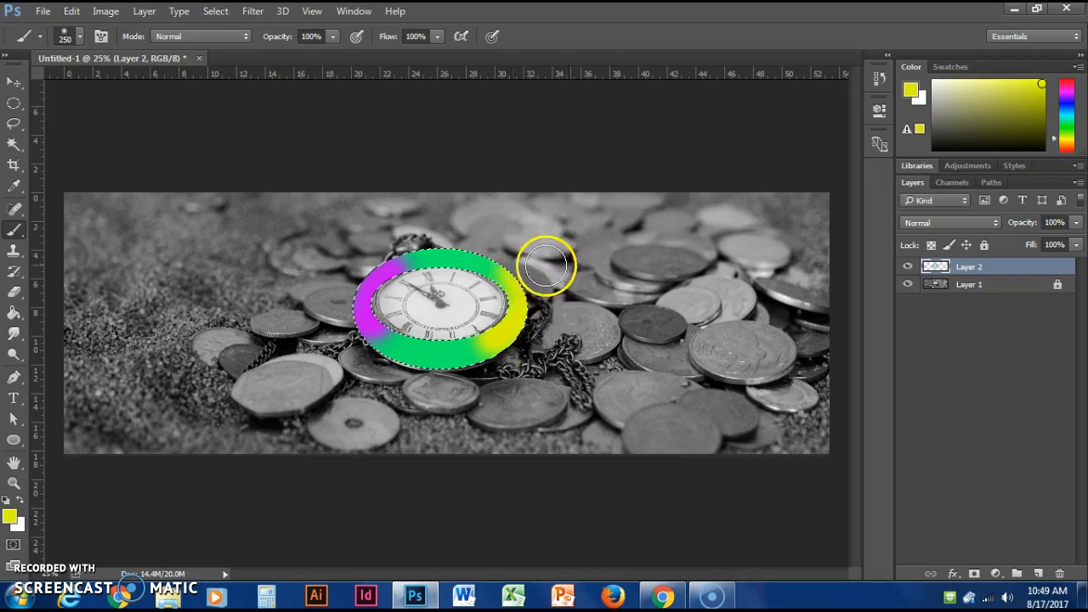
# Step: Set the multicoloured Layer 2's blend mode to Multiply and clear the ring selection
pyautogui.click(927, 223)
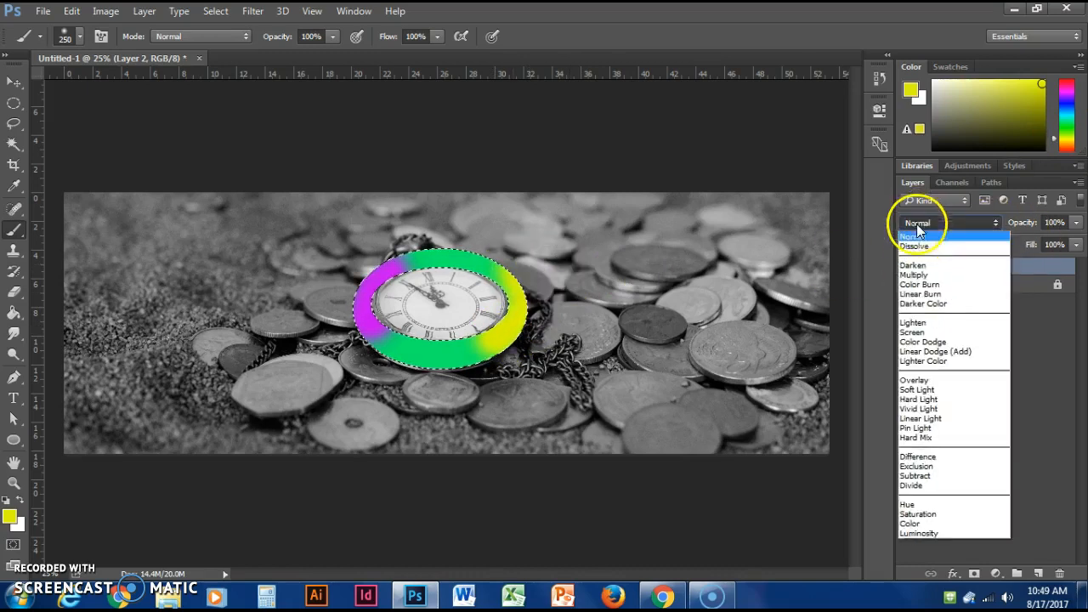
pyautogui.click(918, 274)
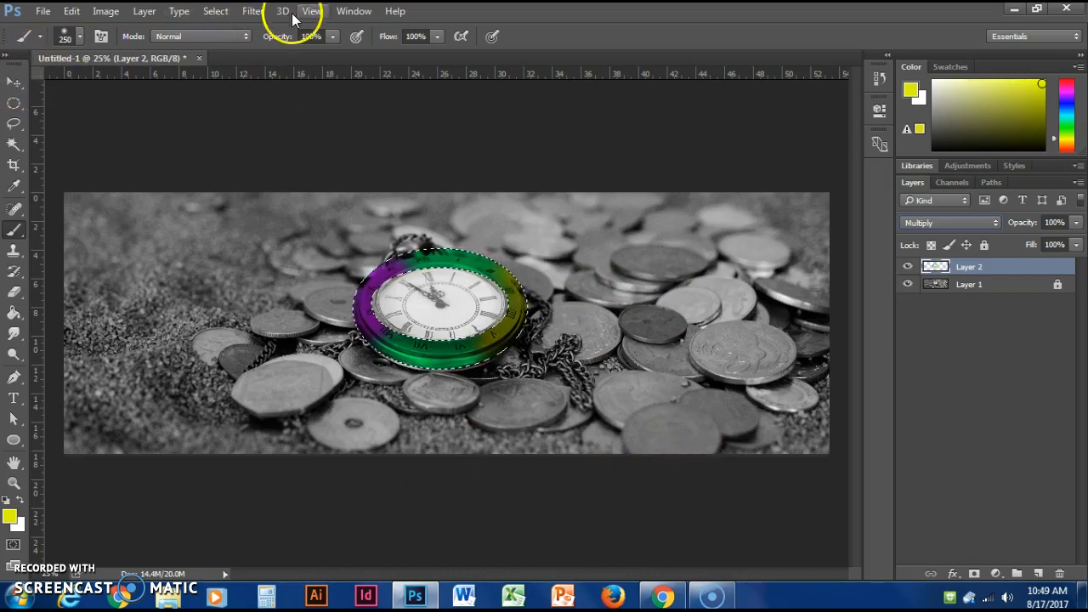
pyautogui.click(215, 11)
pyautogui.click(219, 44)
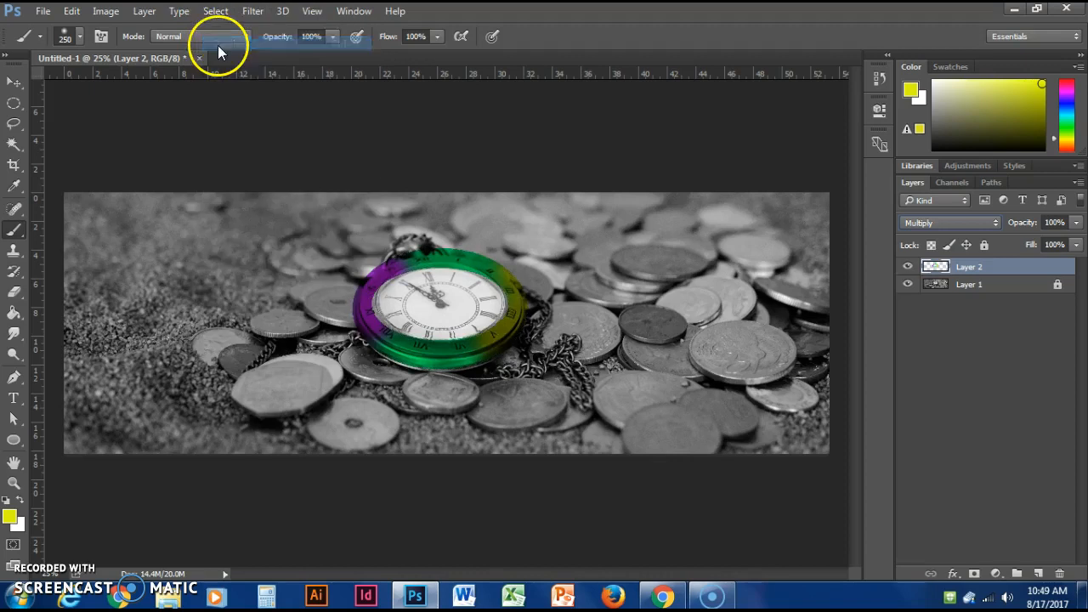
# Step: Turn off Show Transform Controls and shift the coloured ring slightly to the right with the Move tool
pyautogui.click(14, 82)
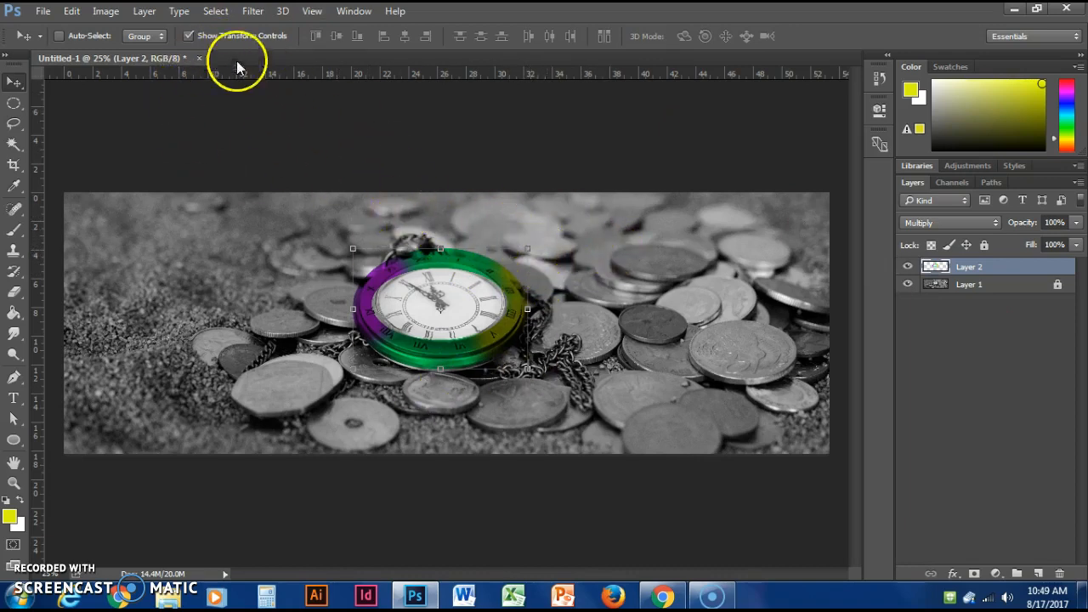
pyautogui.click(188, 36)
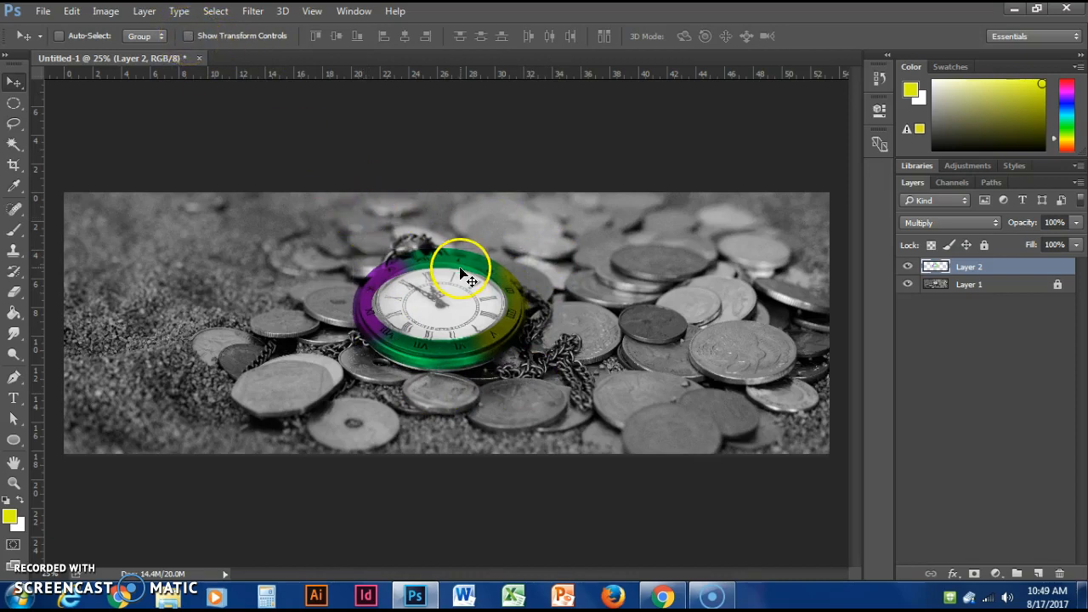
pyautogui.moveTo(517, 250); pyautogui.dragTo(466, 251)
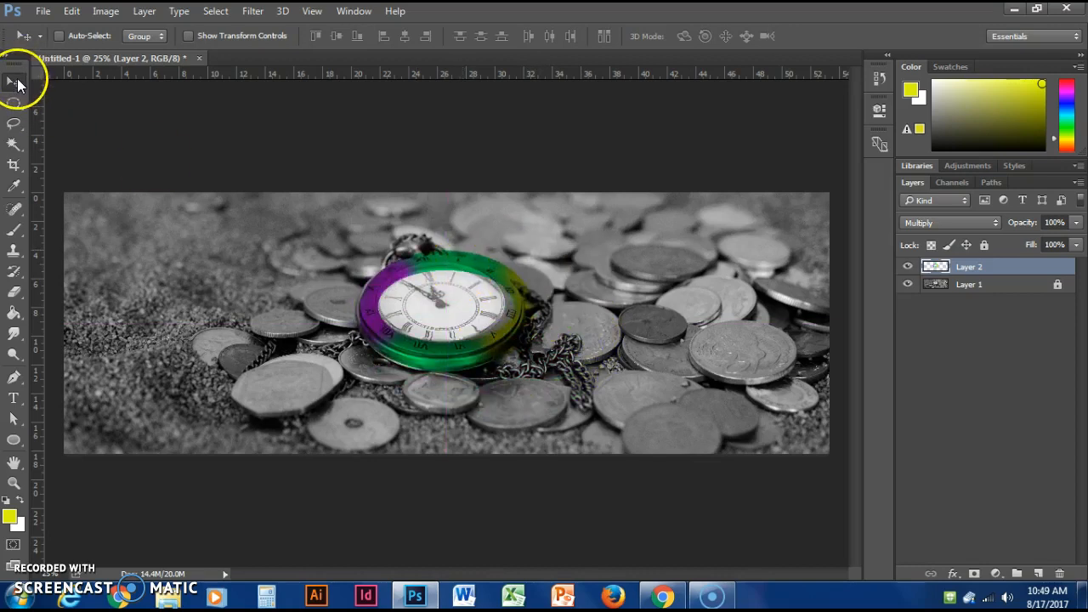
# Step: Shift the coloured ring slightly left, turn on Show Transform Controls, and resize the ring to fit the watch's rim
pyautogui.moveTo(503, 292); pyautogui.dragTo(498, 291)
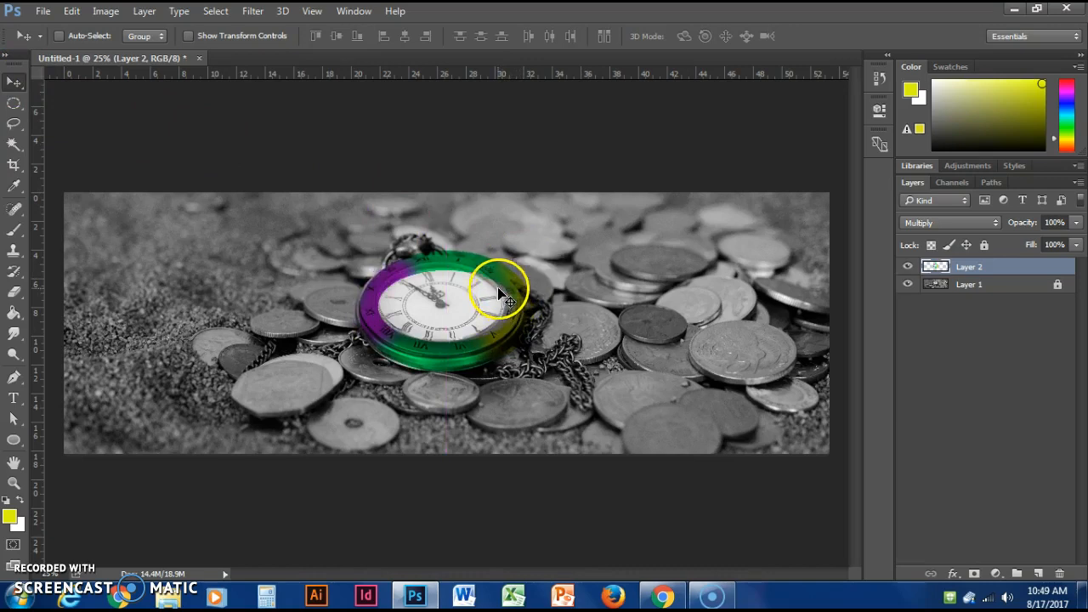
pyautogui.click(189, 38)
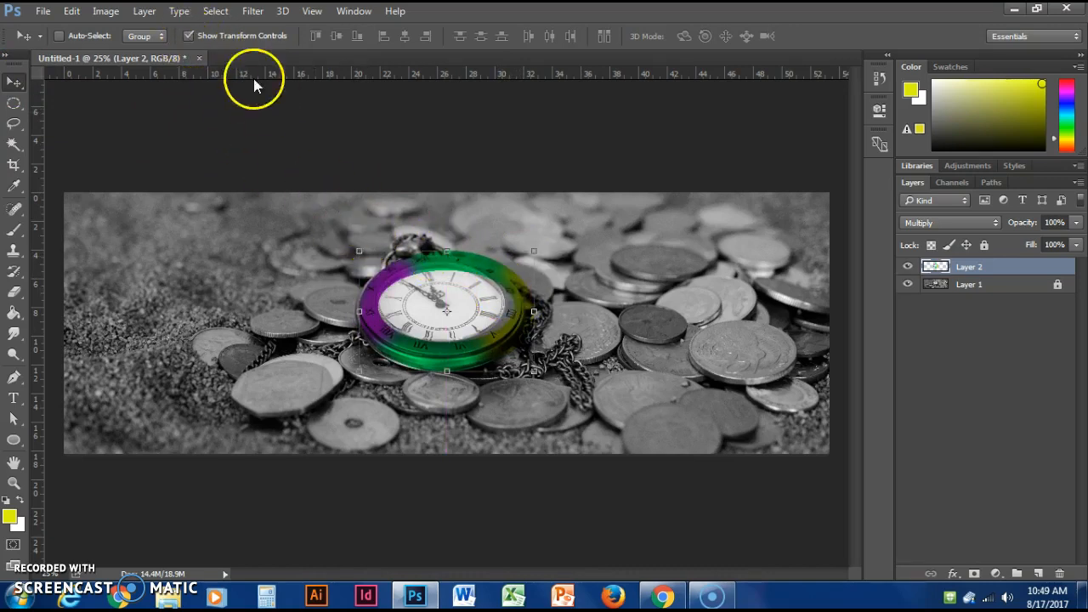
pyautogui.moveTo(539, 252); pyautogui.dragTo(553, 298)
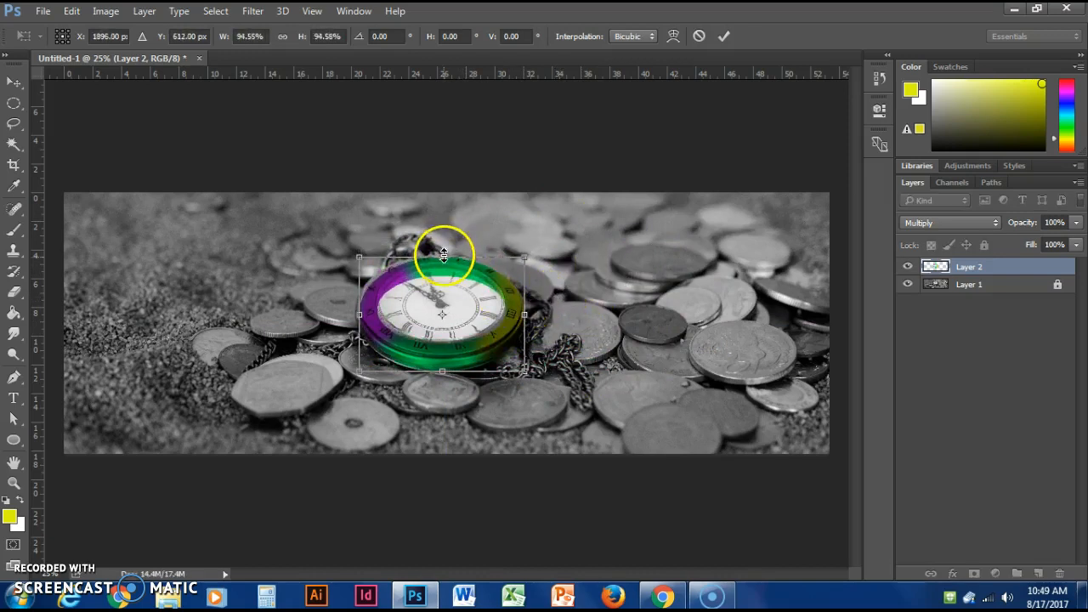
pyautogui.moveTo(442, 257); pyautogui.dragTo(439, 251)
pyautogui.moveTo(359, 311); pyautogui.dragTo(356, 311)
pyautogui.moveTo(440, 373); pyautogui.dragTo(439, 377)
pyautogui.moveTo(439, 246)
pyautogui.mouseDown()
pyautogui.moveTo(437, 236)
pyautogui.moveTo(439, 250)
pyautogui.mouseUp()
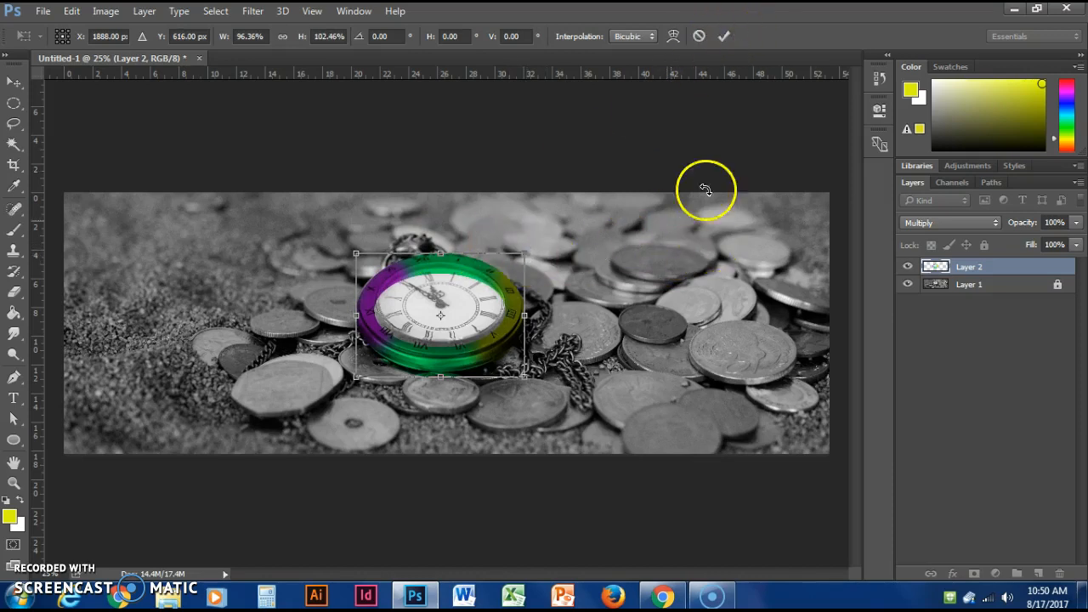
pyautogui.click(723, 36)
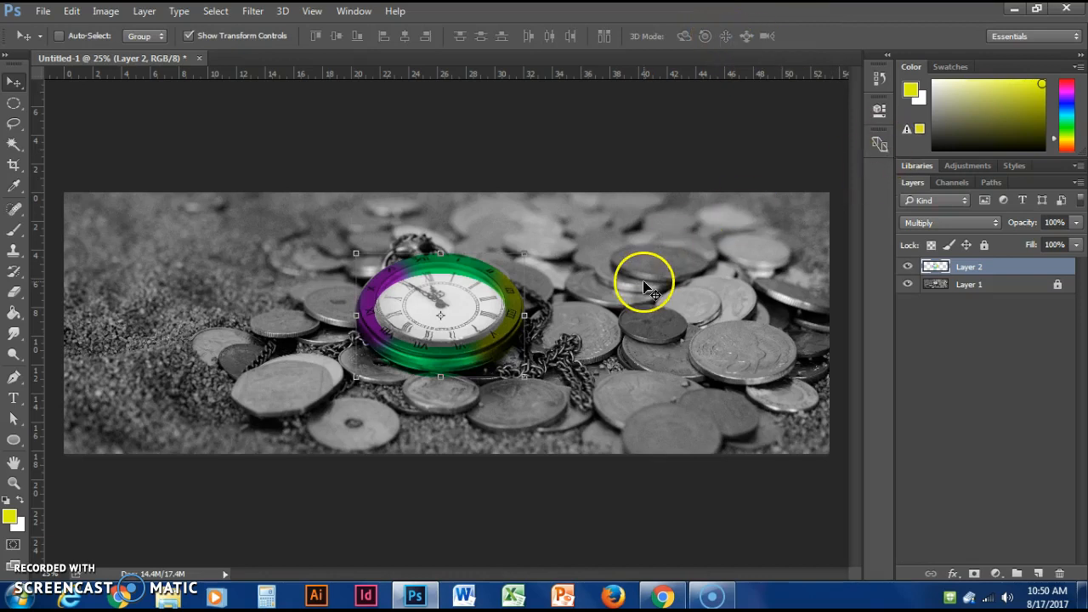
# Step: Delete the multicoloured ring layer and add a new empty layer above the photo
pyautogui.press('Delete')
pyautogui.click(671, 256)
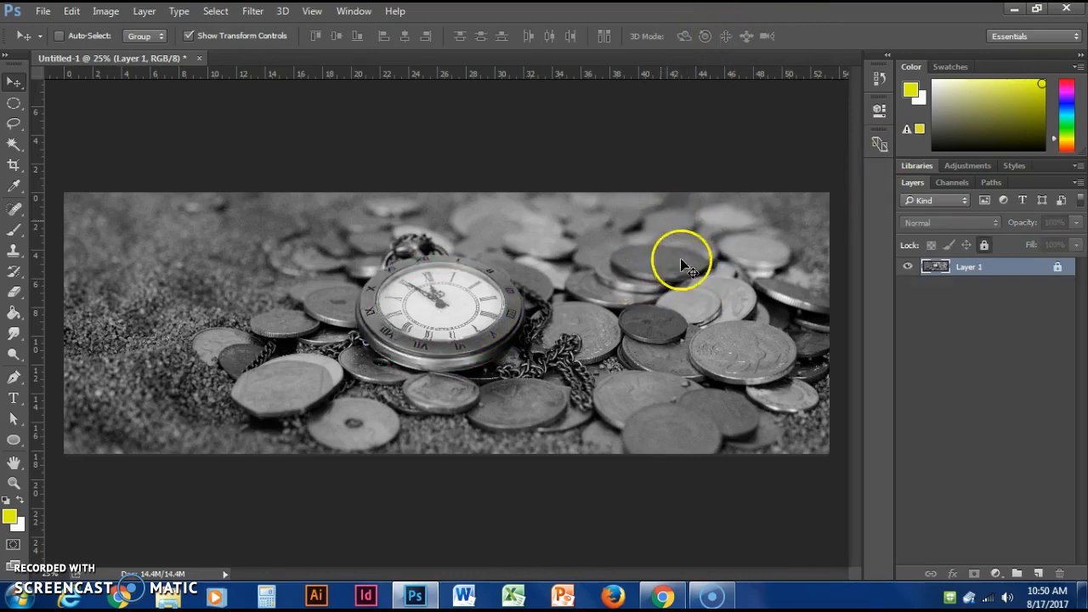
pyautogui.click(1041, 576)
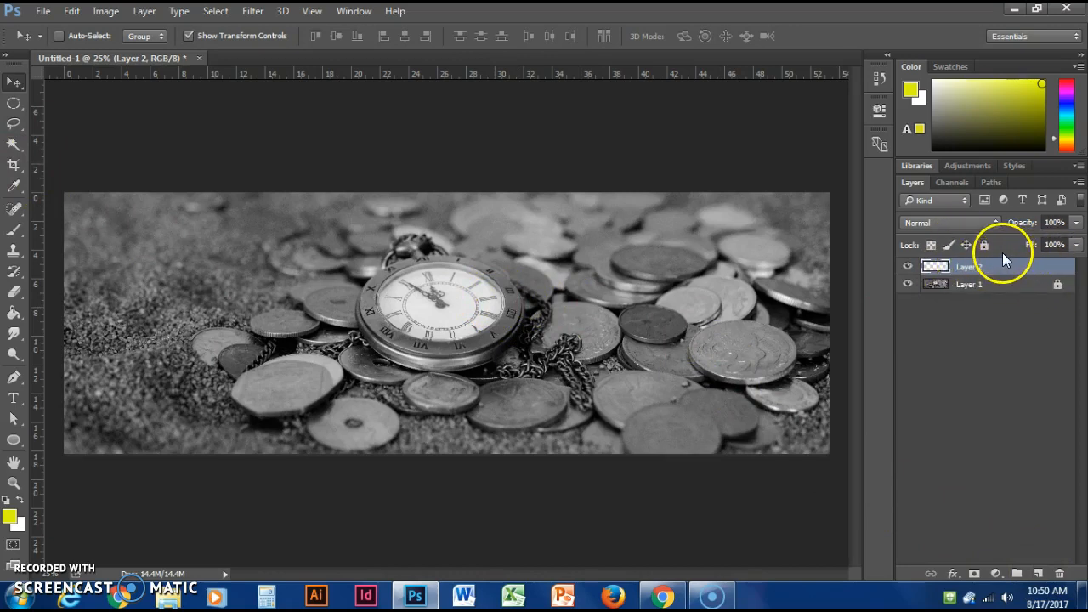
# Step: Draw an elliptical marquee around the whole watch and add a layer mask to Layer 2 from the selection
pyautogui.click(14, 105)
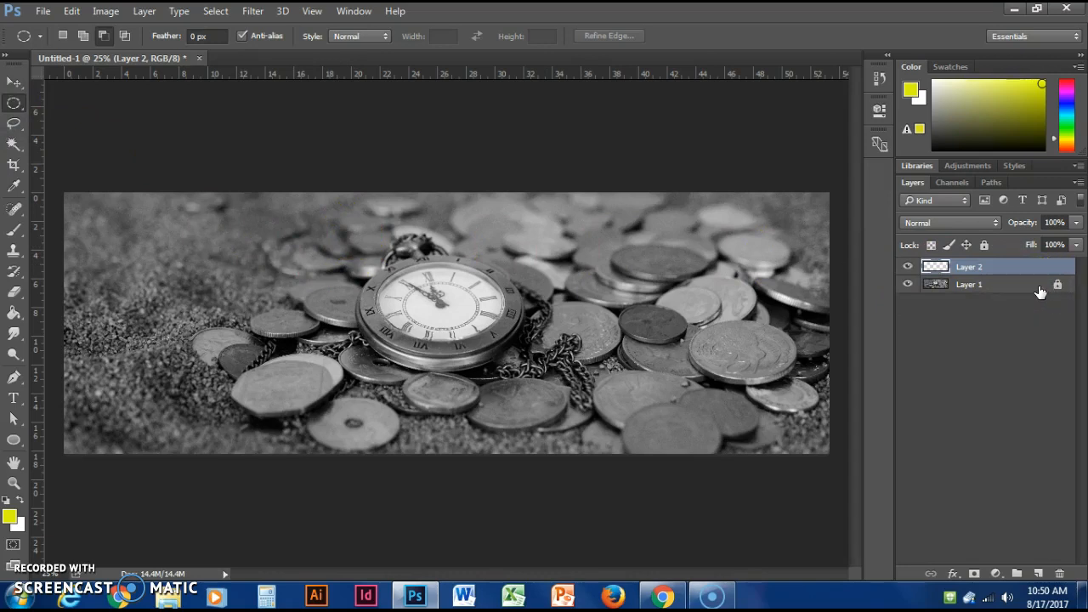
pyautogui.moveTo(355, 252); pyautogui.dragTo(526, 372)
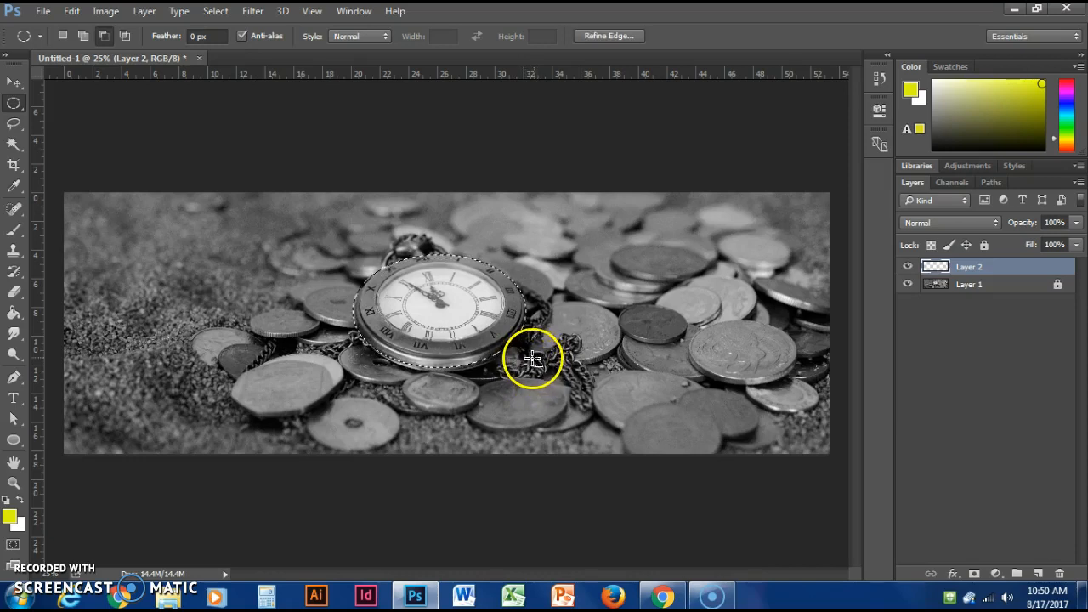
pyautogui.click(975, 575)
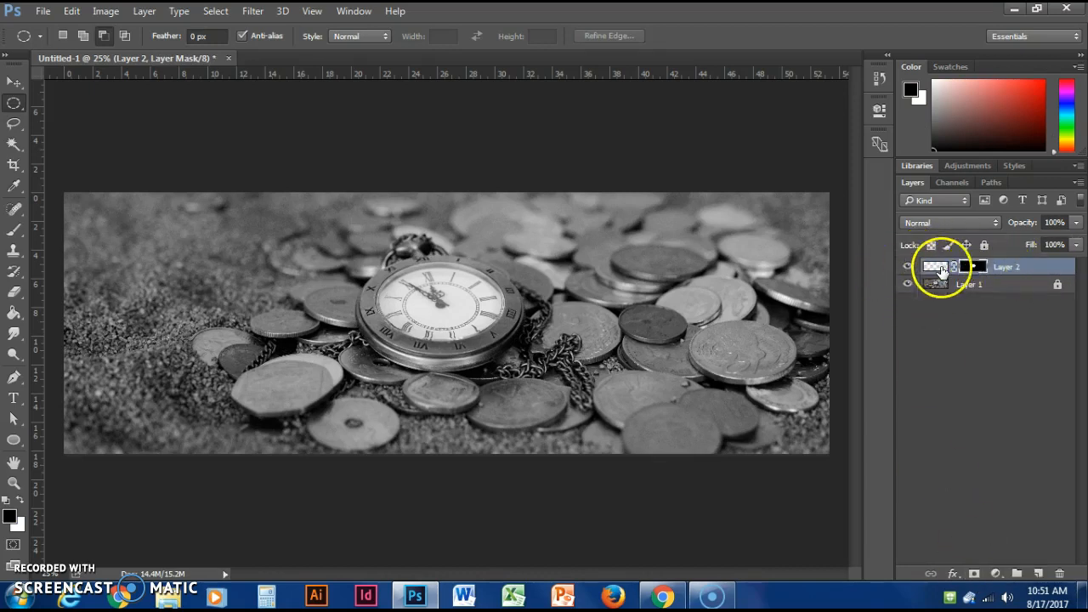
# Step: Target Layer 2's content instead of its mask and fill it with yellow using the Paint Bucket
pyautogui.click(936, 269)
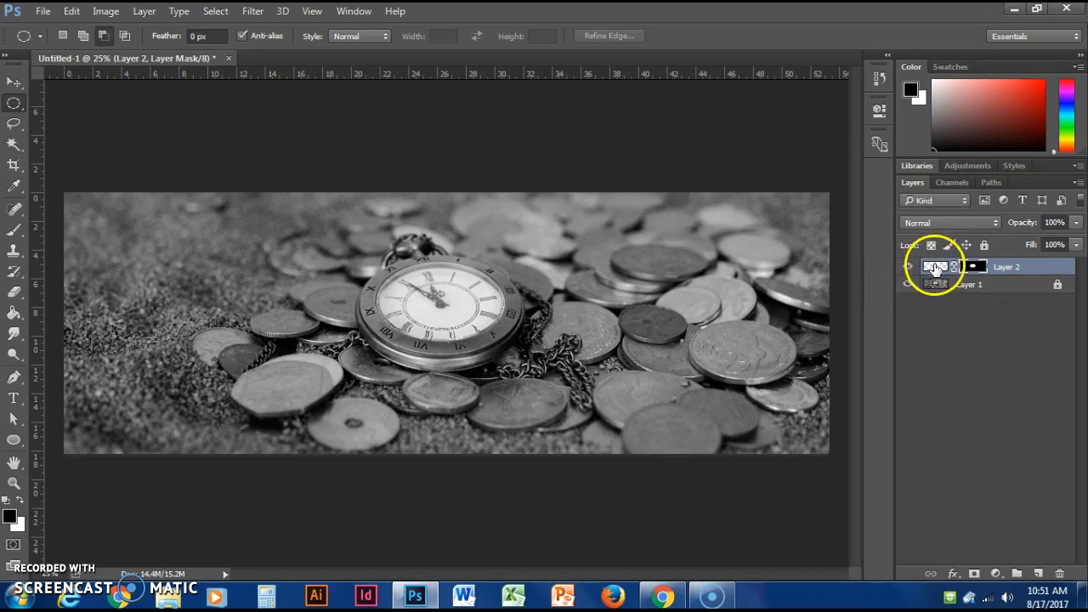
pyautogui.click(975, 268)
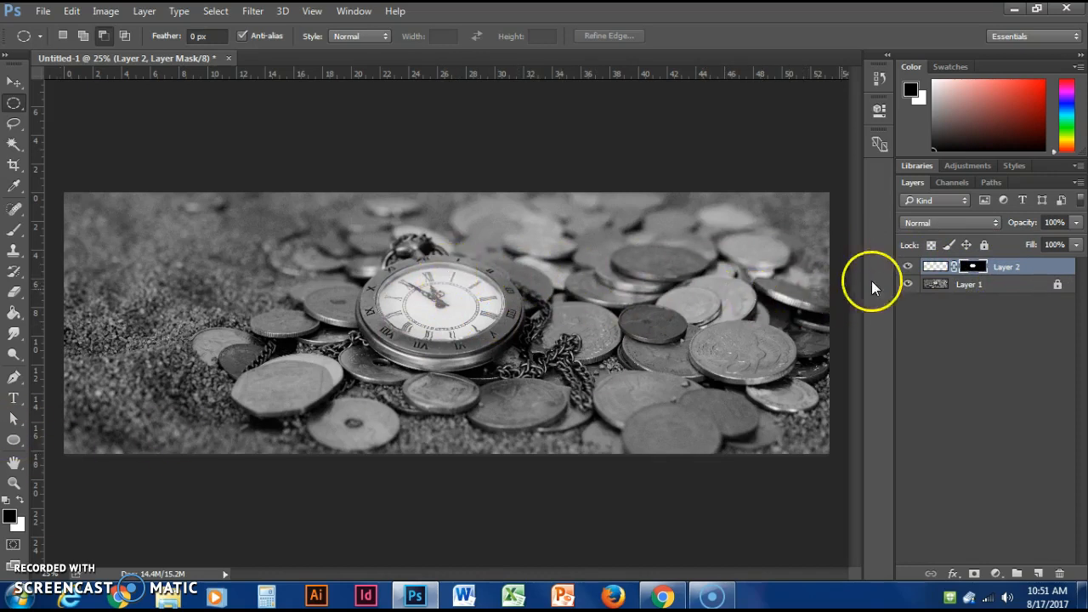
pyautogui.click(935, 266)
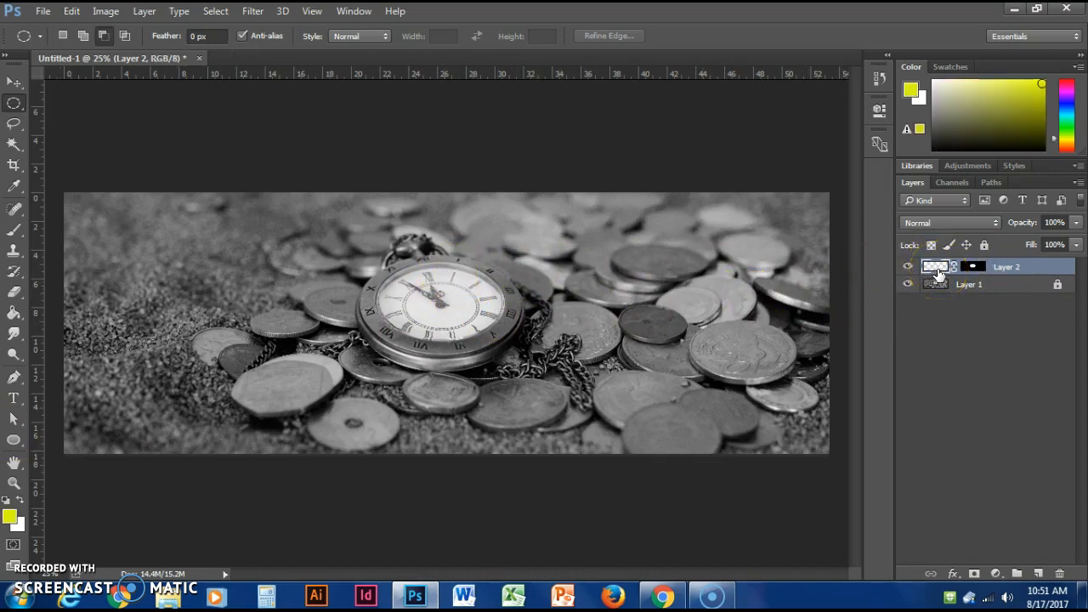
pyautogui.click(13, 312)
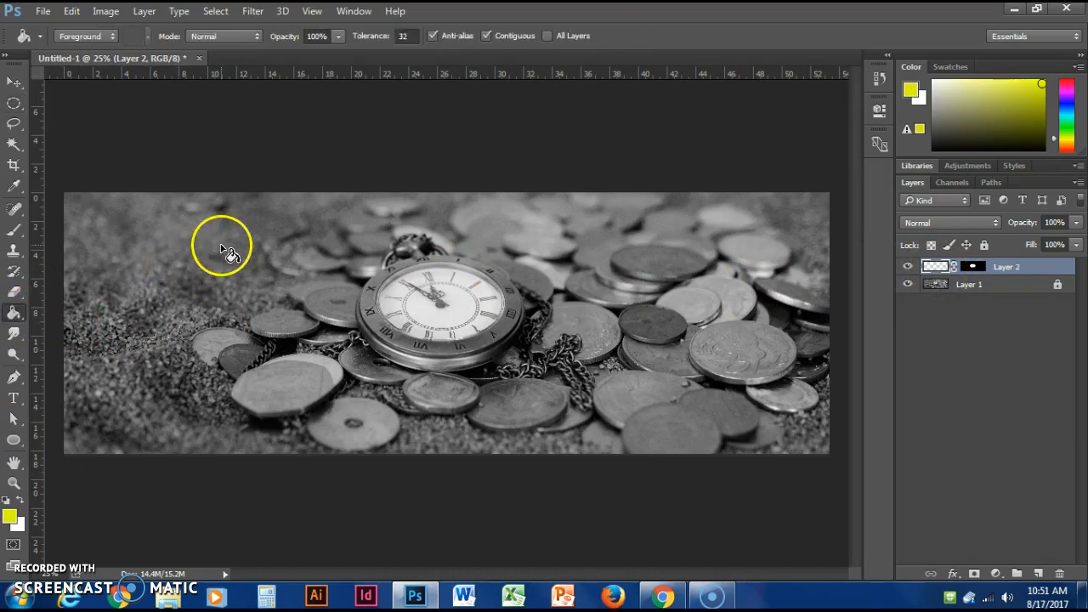
pyautogui.click(110, 278)
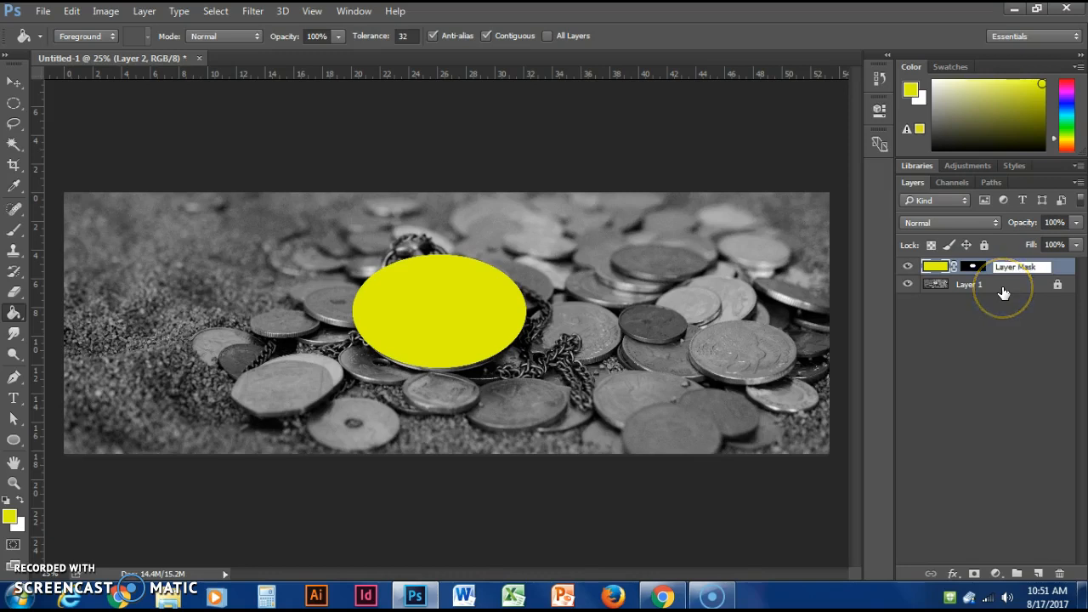
# Step: Name the yellow layer "Layer Mask" and set its blend mode to Multiply
pyautogui.click(1038, 317)
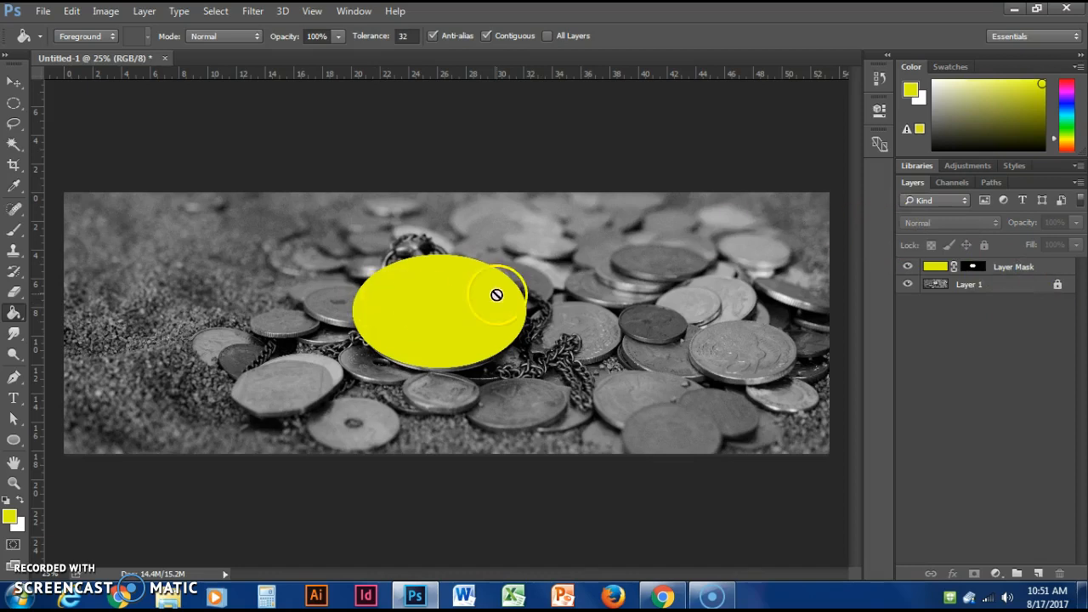
pyautogui.click(1065, 270)
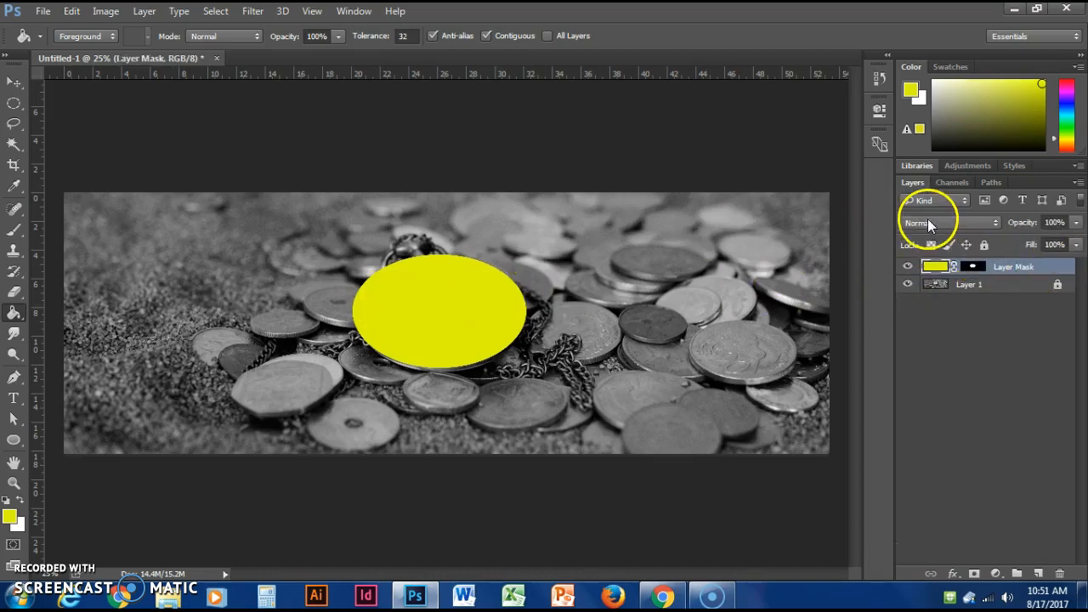
pyautogui.click(927, 219)
pyautogui.click(930, 276)
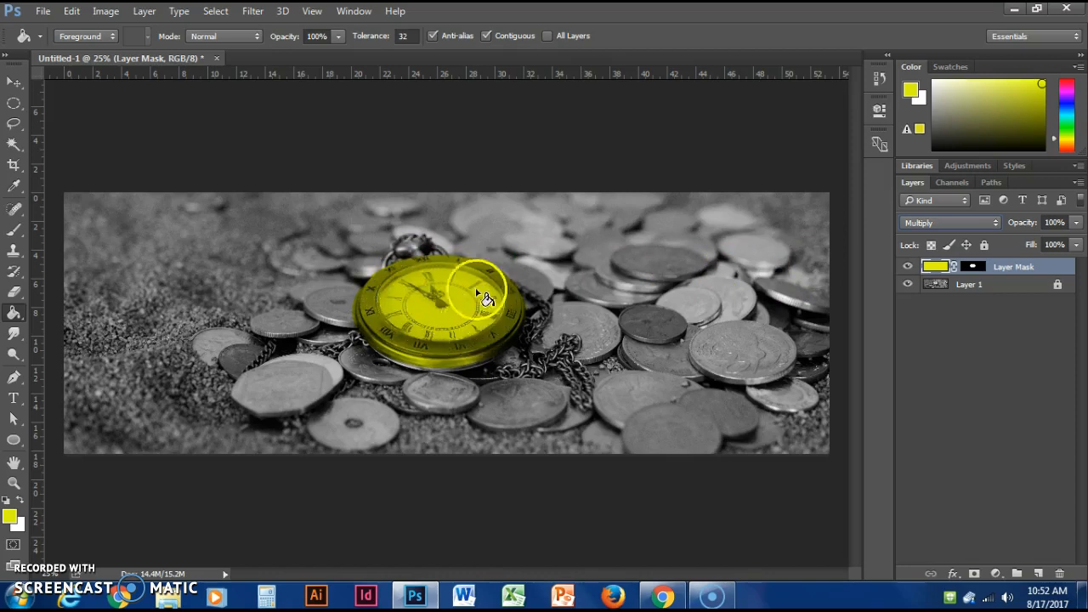
# Step: Draw an elliptical marquee around the watch's inner dial and target the yellow layer's mask with the Brush
pyautogui.click(14, 102)
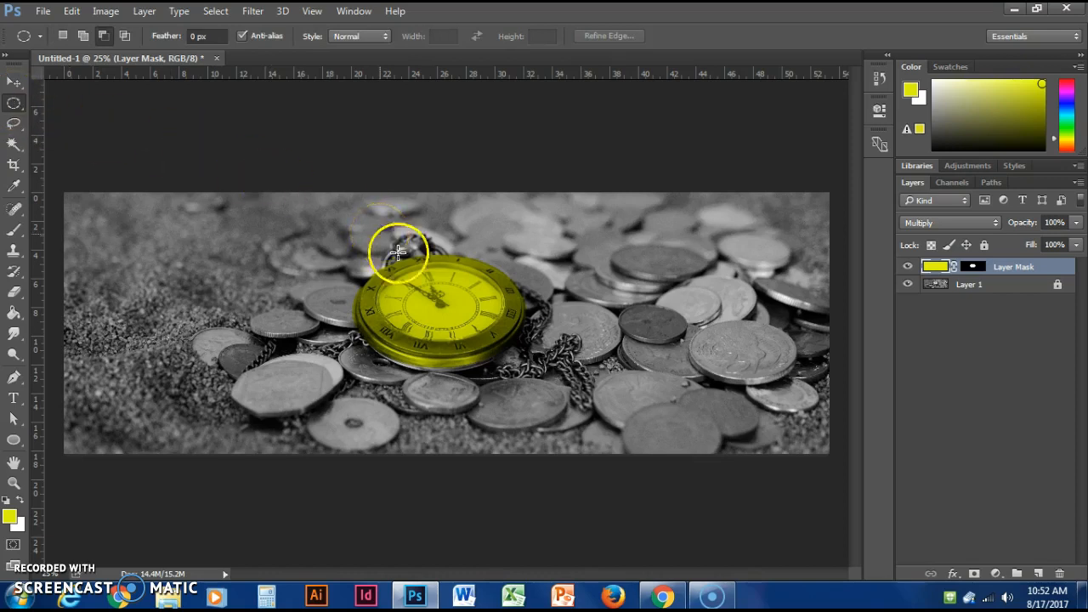
pyautogui.moveTo(375, 272); pyautogui.dragTo(505, 342)
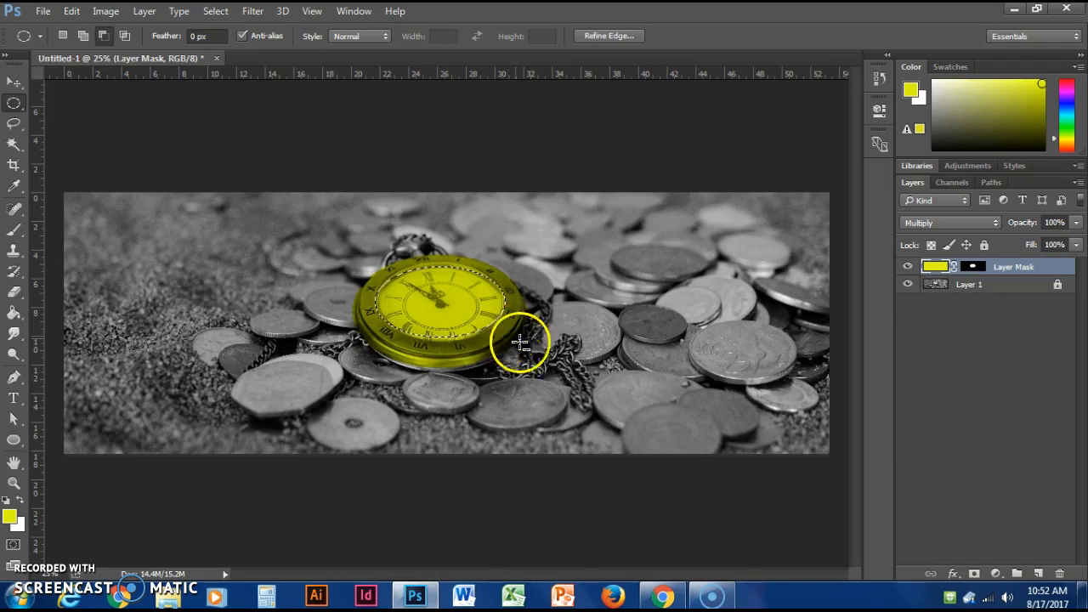
pyautogui.click(976, 271)
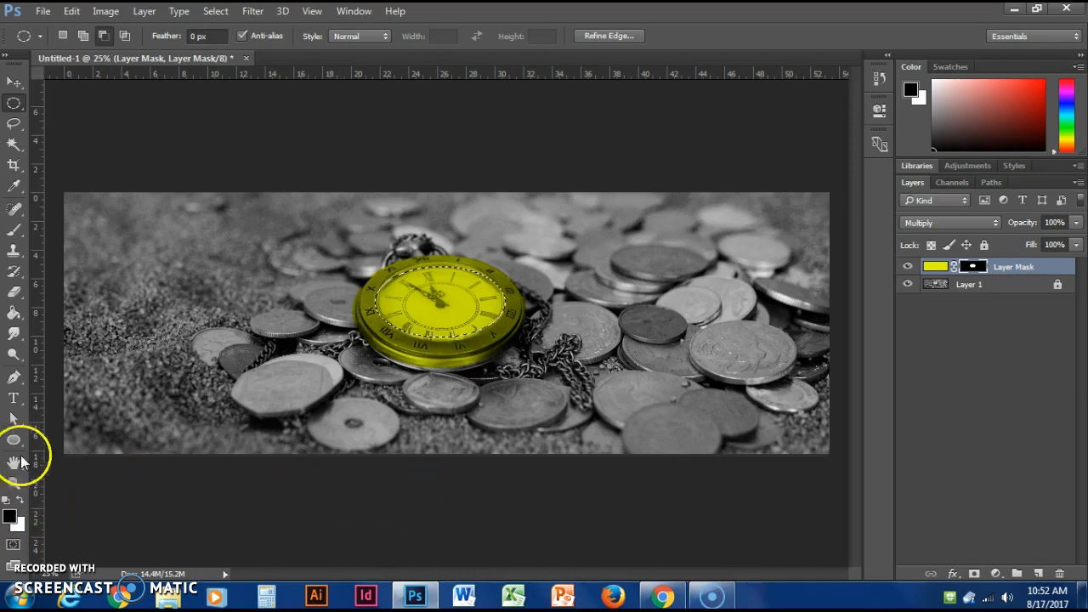
pyautogui.click(15, 229)
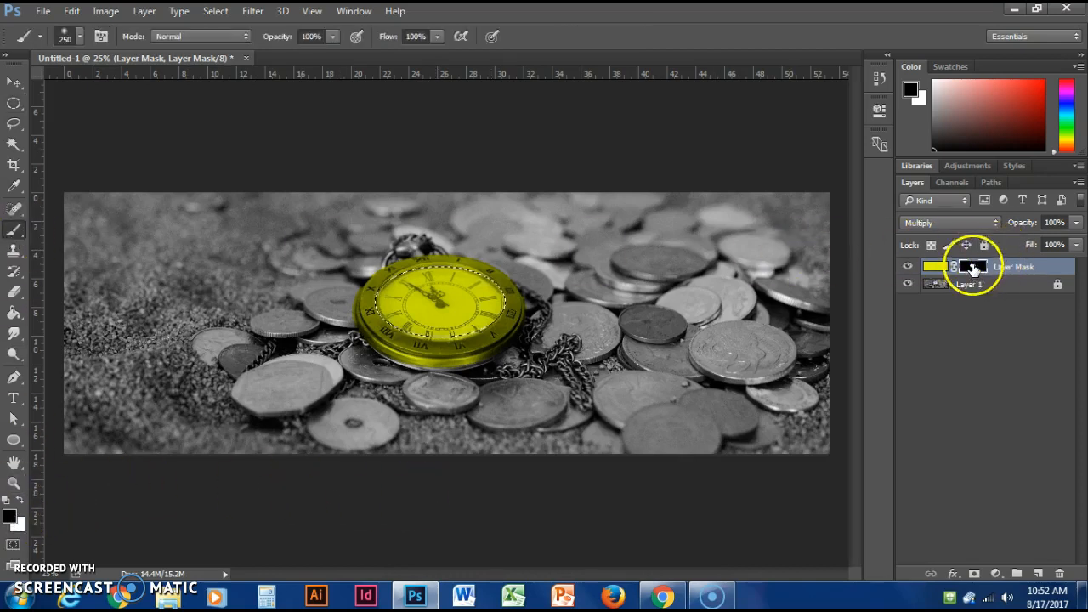
# Step: Alternate between the layer's colour content and its mask to compare their foreground colours, ending on the mask
pyautogui.click(934, 267)
pyautogui.click(976, 269)
pyautogui.click(944, 268)
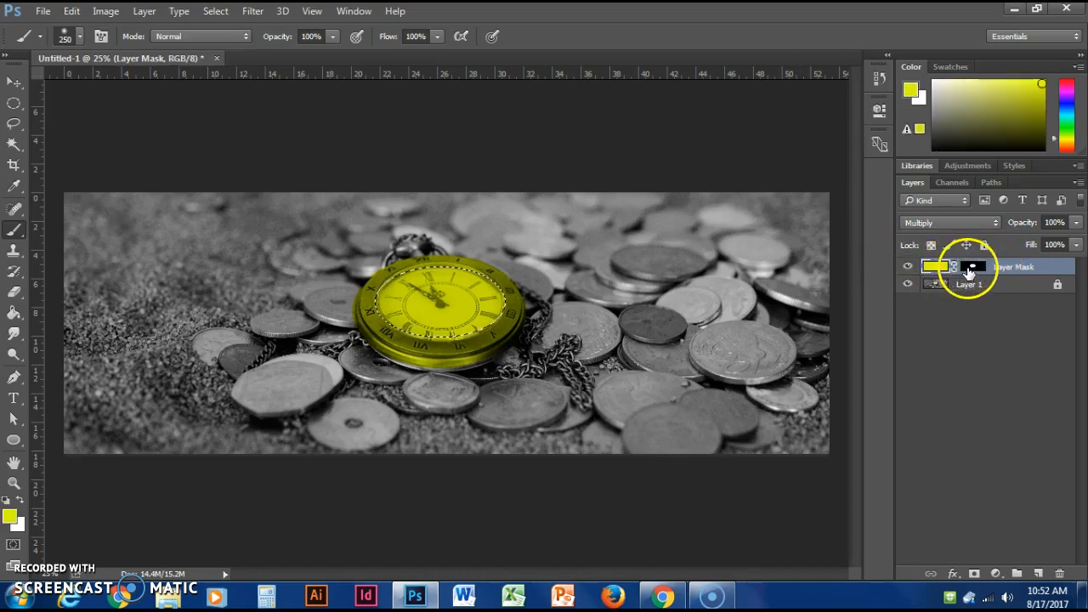
pyautogui.click(969, 269)
pyautogui.click(939, 268)
pyautogui.click(967, 268)
pyautogui.click(935, 269)
pyautogui.click(968, 268)
pyautogui.click(937, 268)
pyautogui.click(971, 269)
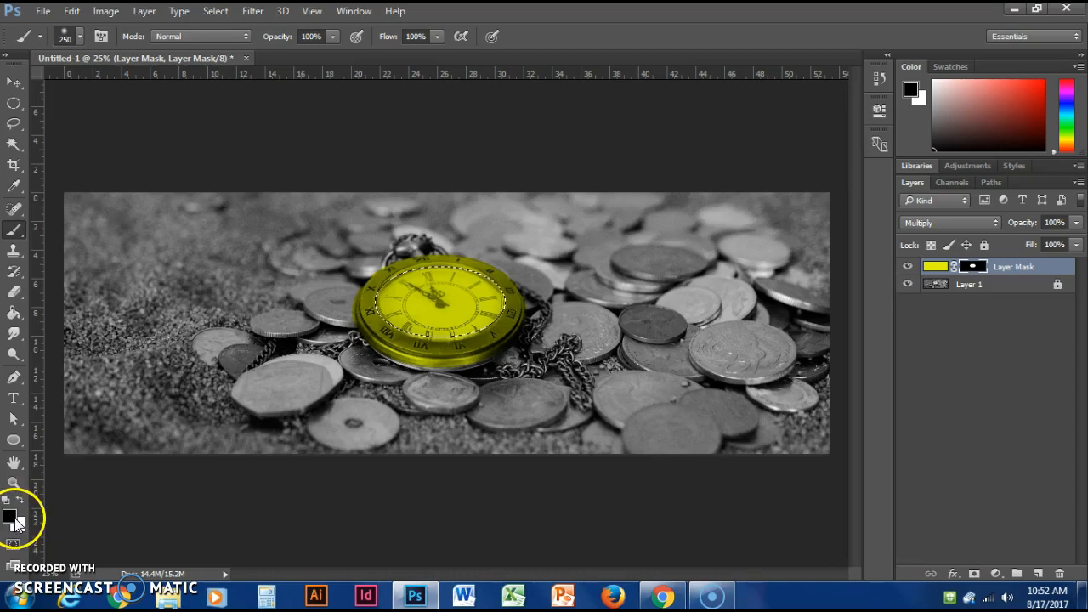
# Step: Enlarge the brush to 600, paint the selected dial black on the mask, and clear the selection
pyautogui.press(']')
pyautogui.press(']')
pyautogui.press(']')
pyautogui.press(']')
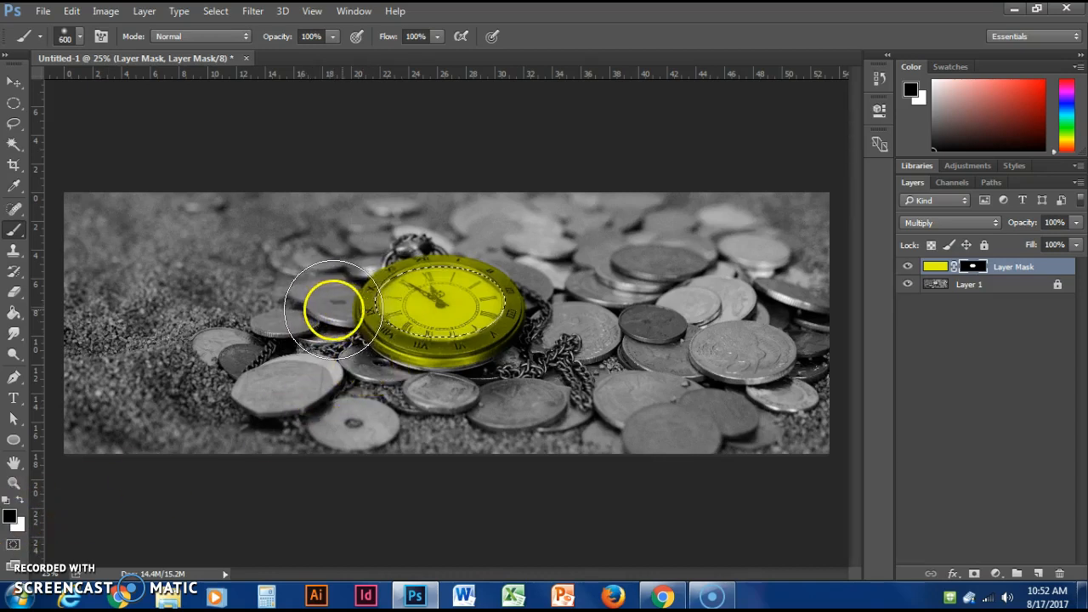
pyautogui.moveTo(332, 312); pyautogui.dragTo(409, 302)
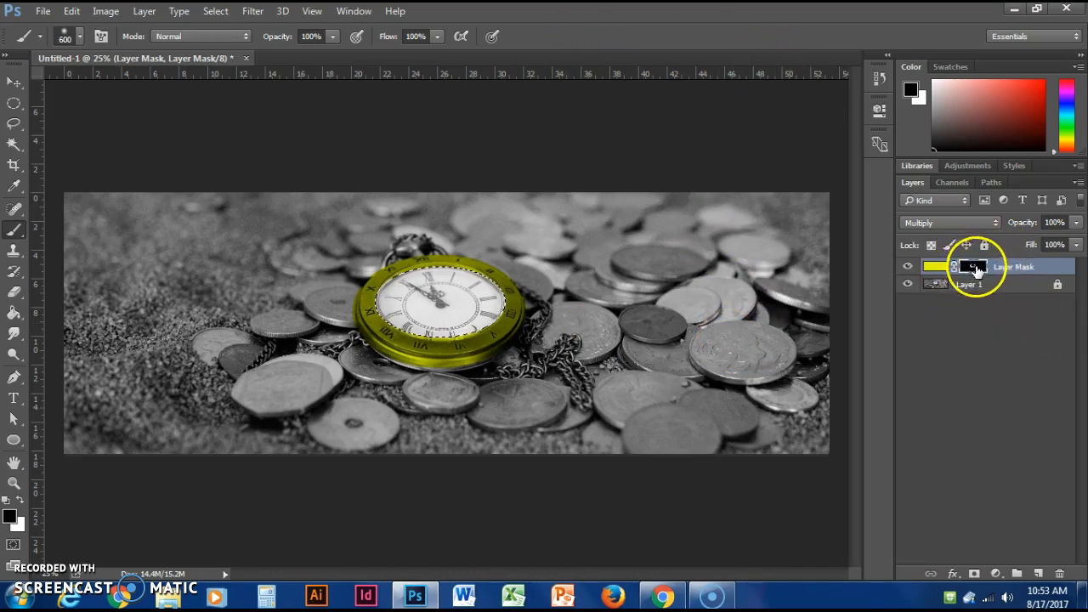
pyautogui.click(400, 289)
pyautogui.moveTo(981, 269); pyautogui.dragTo(982, 272)
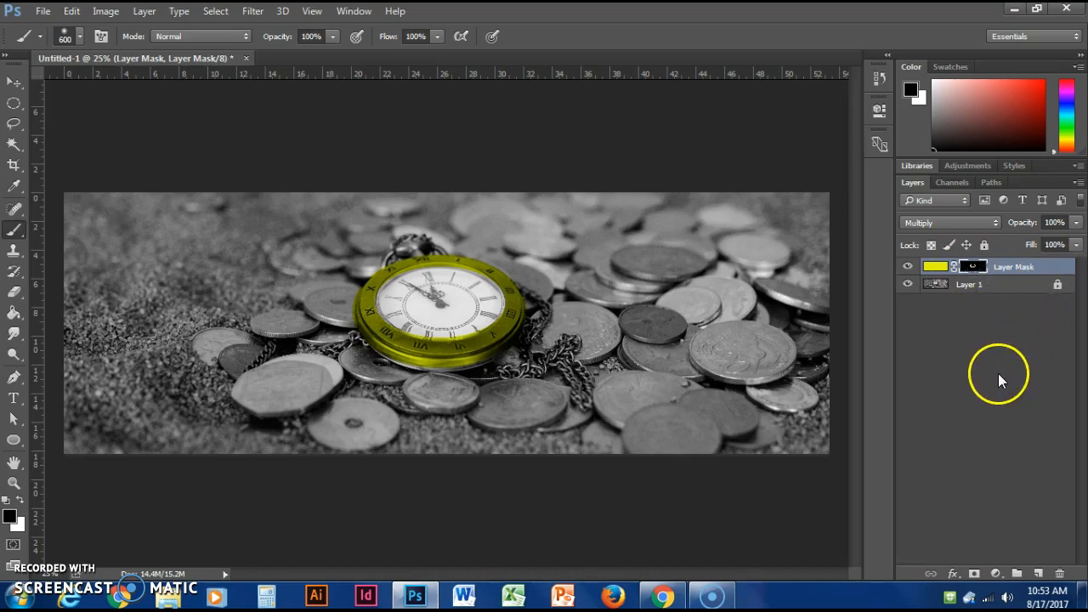
# Step: Target the yellow layer's content and toggle the layer's visibility off and on to compare it with the original photo
pyautogui.click(1056, 271)
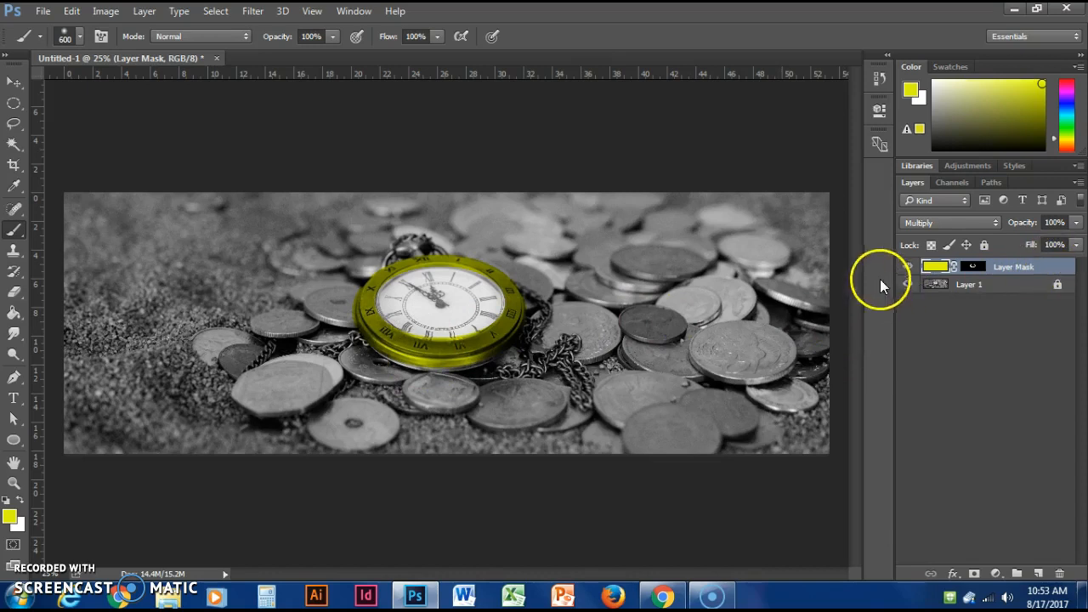
pyautogui.click(908, 266)
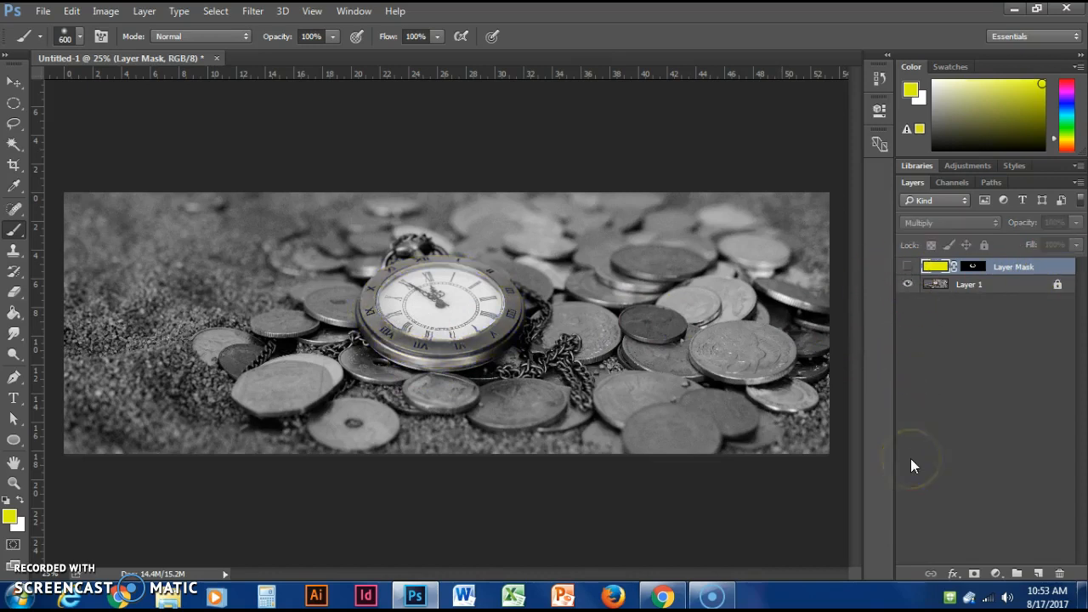
pyautogui.click(999, 284)
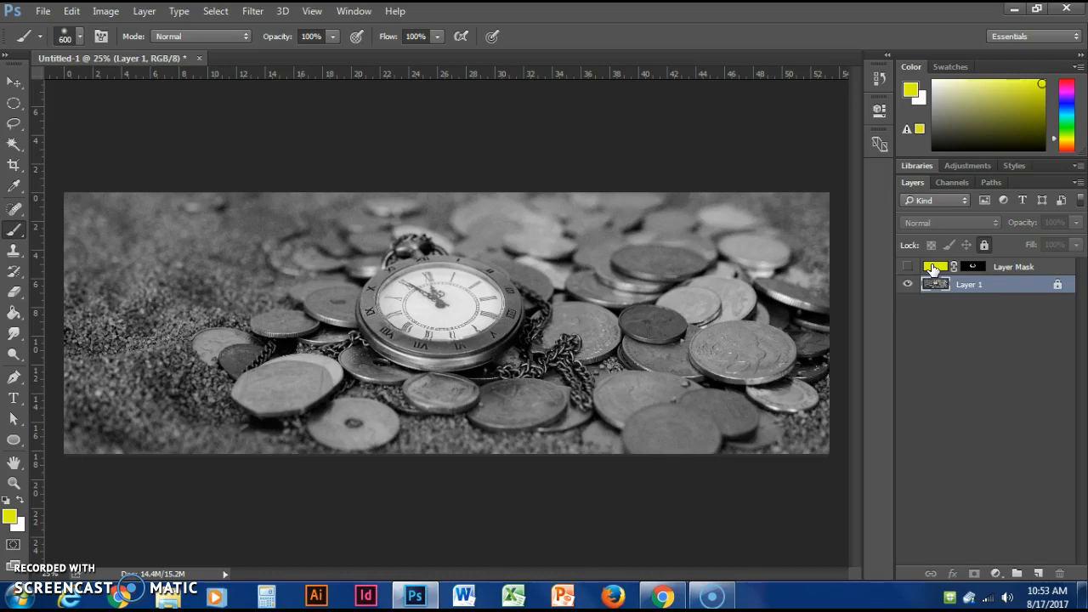
pyautogui.click(1049, 267)
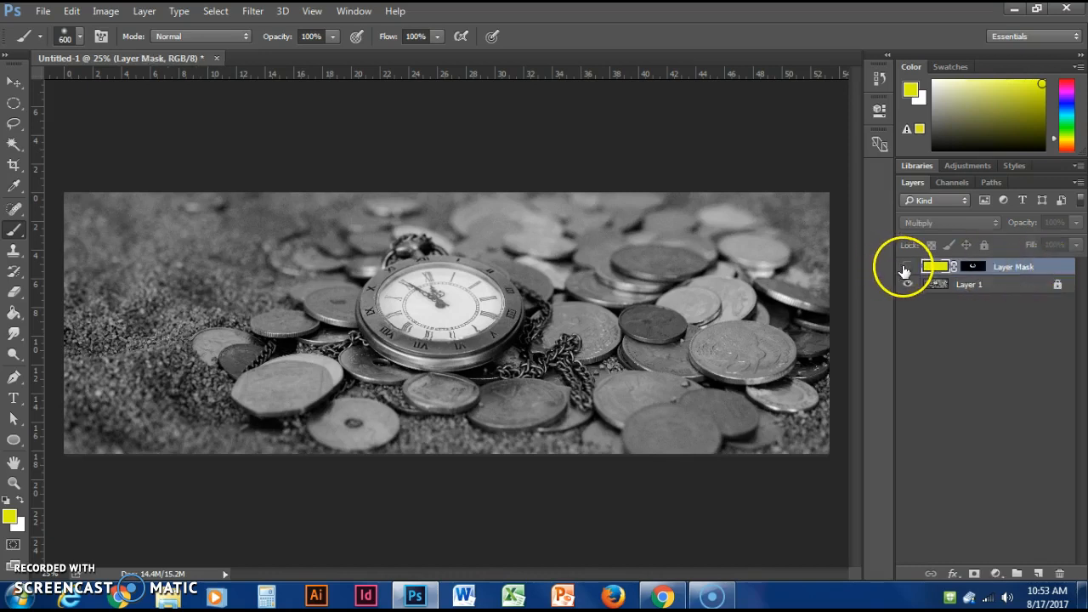
pyautogui.click(906, 268)
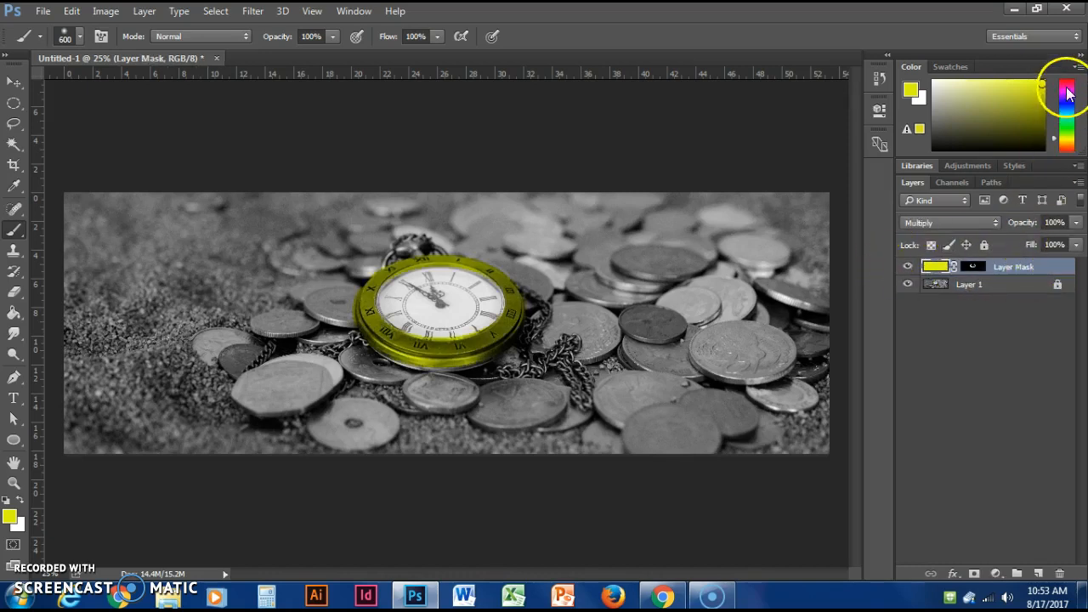
# Step: Choose a teal foreground colour and recolour the masked watch ring with it
pyautogui.moveTo(1069, 93); pyautogui.dragTo(1069, 112)
pyautogui.click(1022, 95)
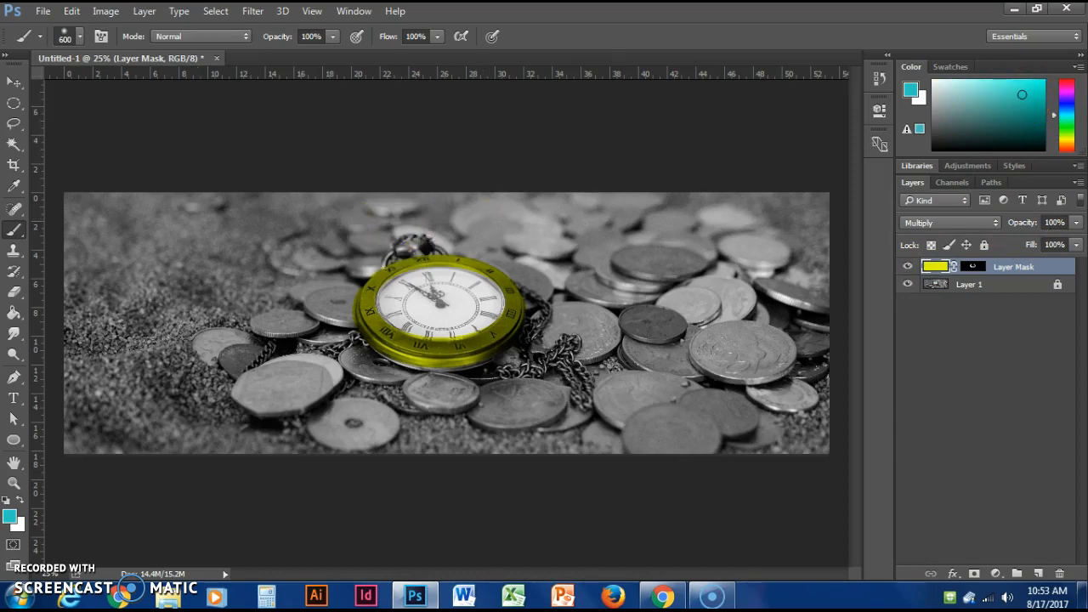
pyautogui.hotkey('alt', 'shift', 'BackSpace')
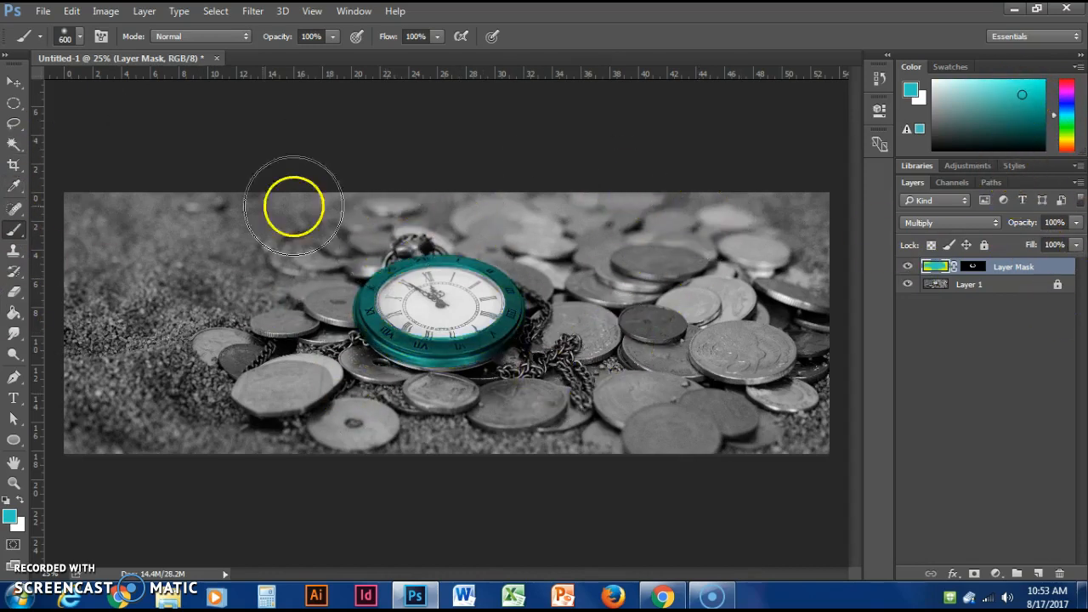
# Step: Choose a bright magenta foreground colour and paint the upper-right part of the watch ring with the Brush
pyautogui.click(1065, 124)
pyautogui.click(1065, 89)
pyautogui.click(1042, 84)
pyautogui.moveTo(558, 228); pyautogui.dragTo(476, 268)
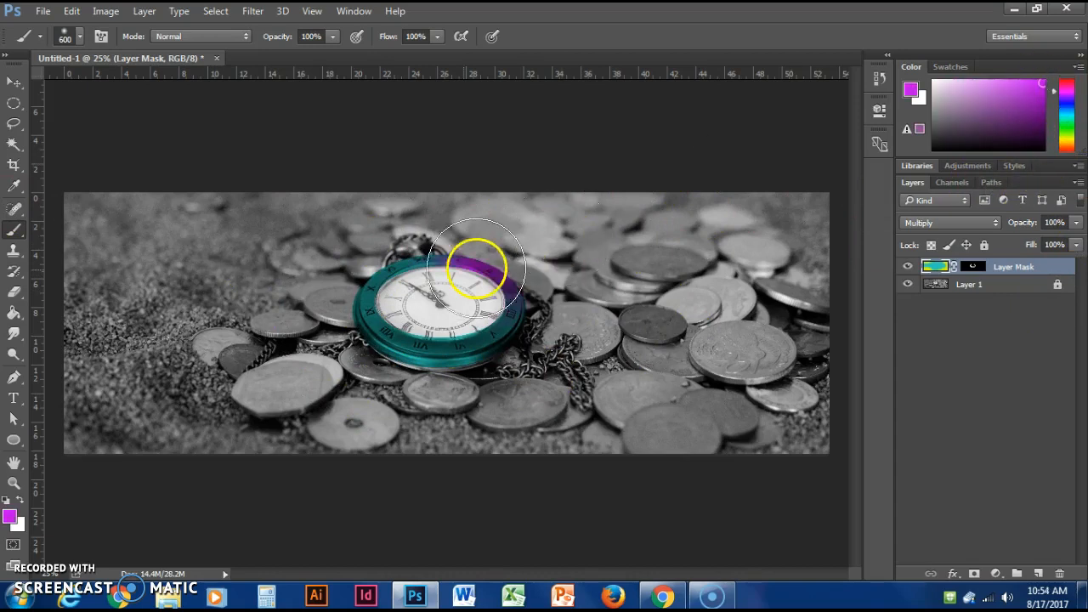
# Step: Paint the left part of the watch ring bright magenta with the Brush
pyautogui.moveTo(332, 347); pyautogui.dragTo(335, 345)
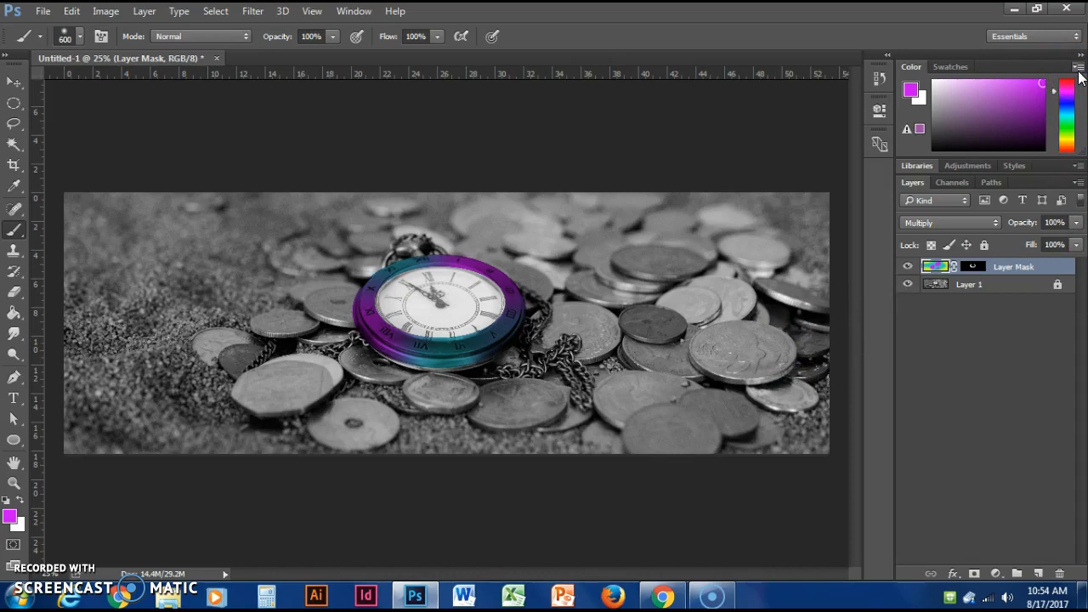
# Step: Switch to Chrome and bring up the Google image results for "Black & White photo"
pyautogui.click(663, 597)
pyautogui.click(731, 15)
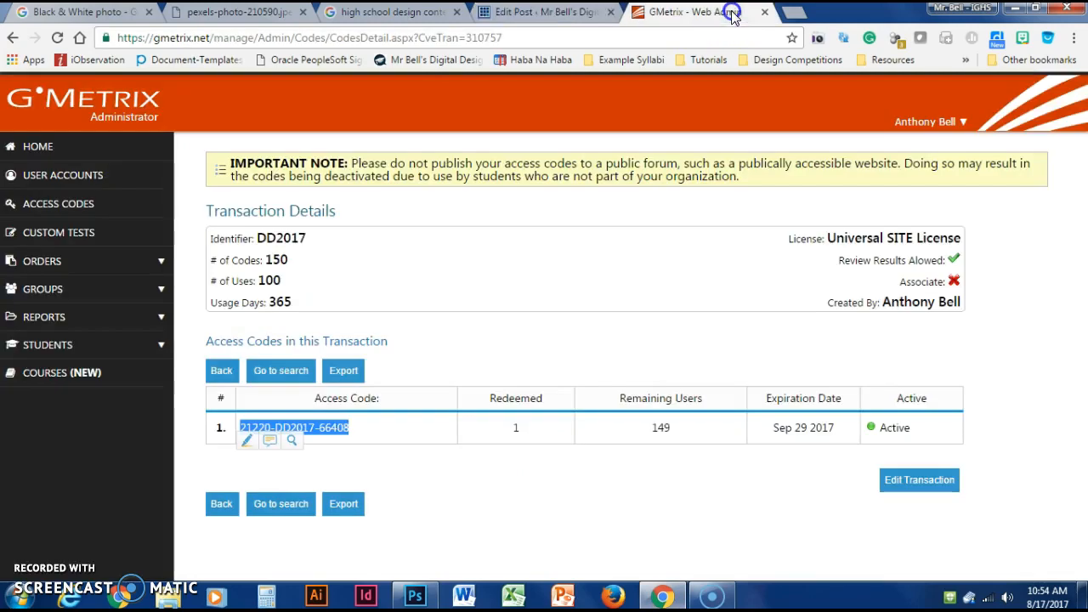
pyautogui.click(387, 16)
pyautogui.click(201, 21)
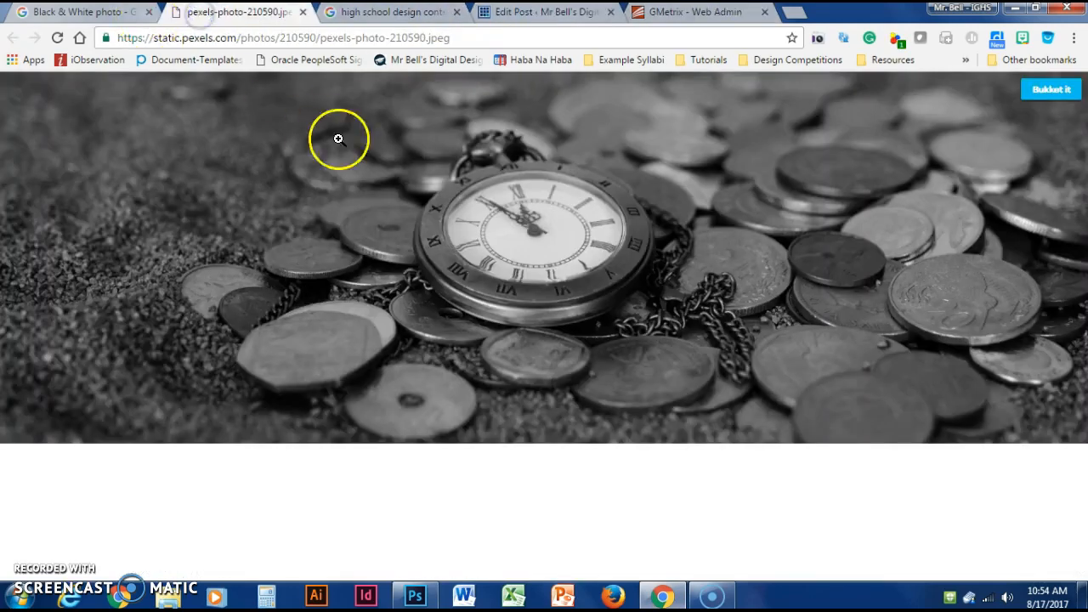
pyautogui.click(80, 12)
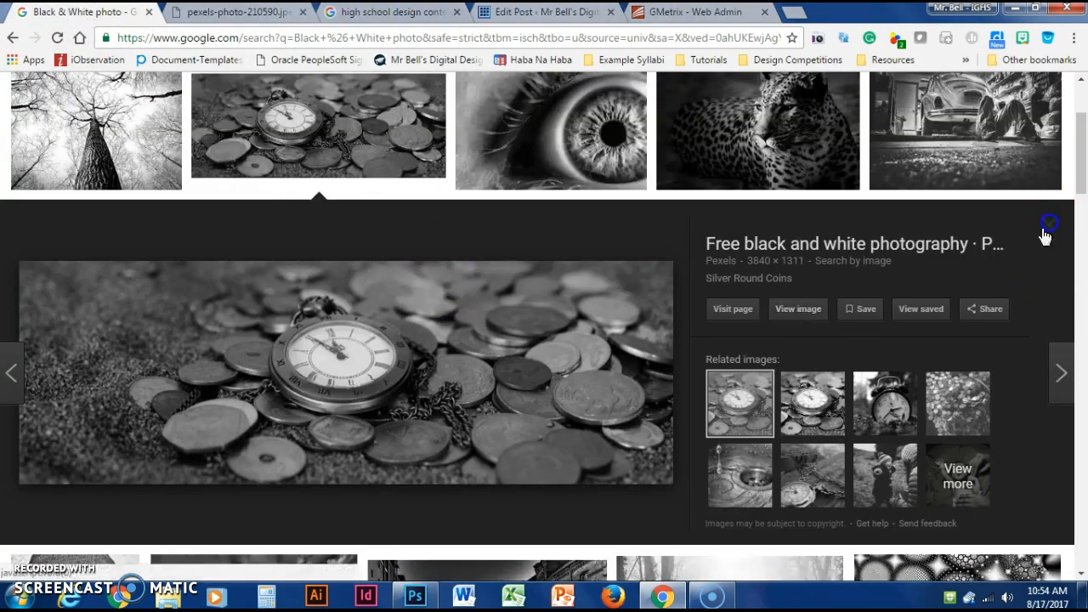
# Step: Close the enlarged watch photo preview and browse the black-and-white image results for other photos suitable for colouring
pyautogui.click(1049, 226)
pyautogui.scroll(-2, 787, 219)
pyautogui.scroll(-6, 774, 197)
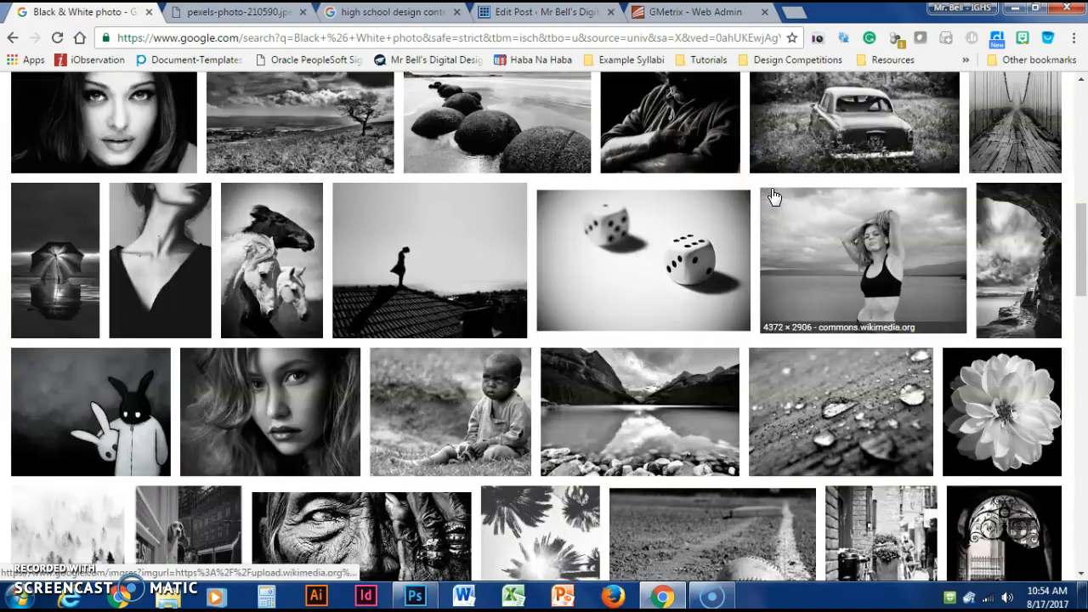
pyautogui.scroll(-3, 787, 183)
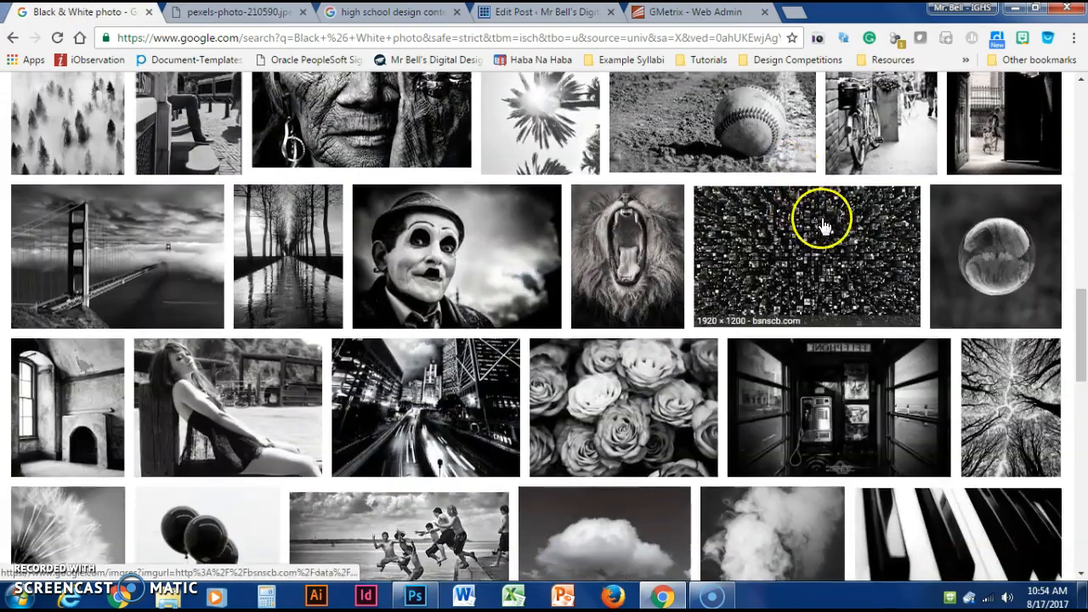
pyautogui.scroll(2, 800, 226)
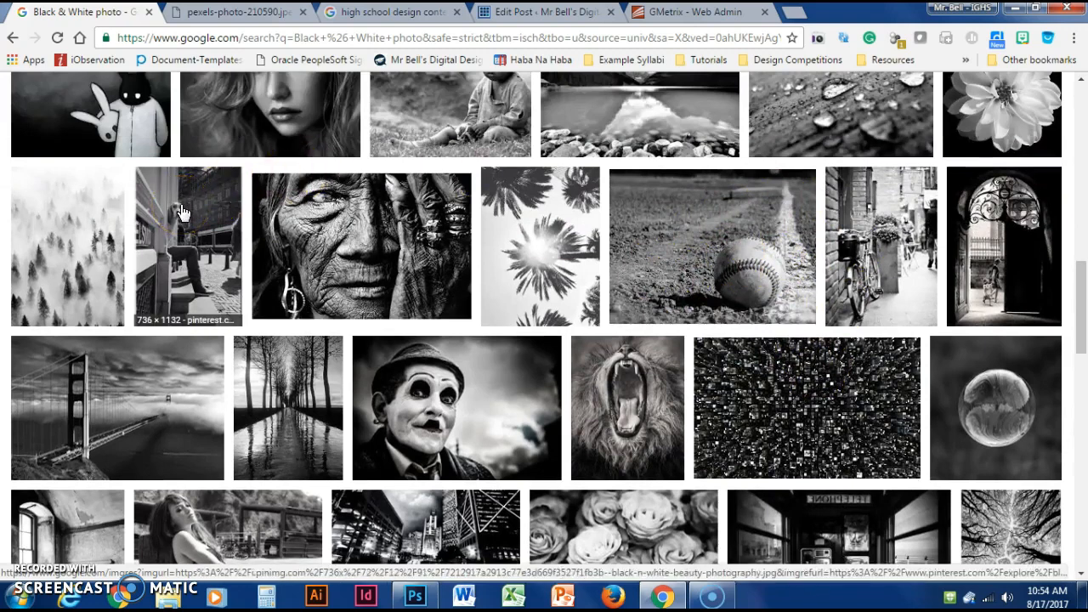
pyautogui.scroll(-2, 167, 211)
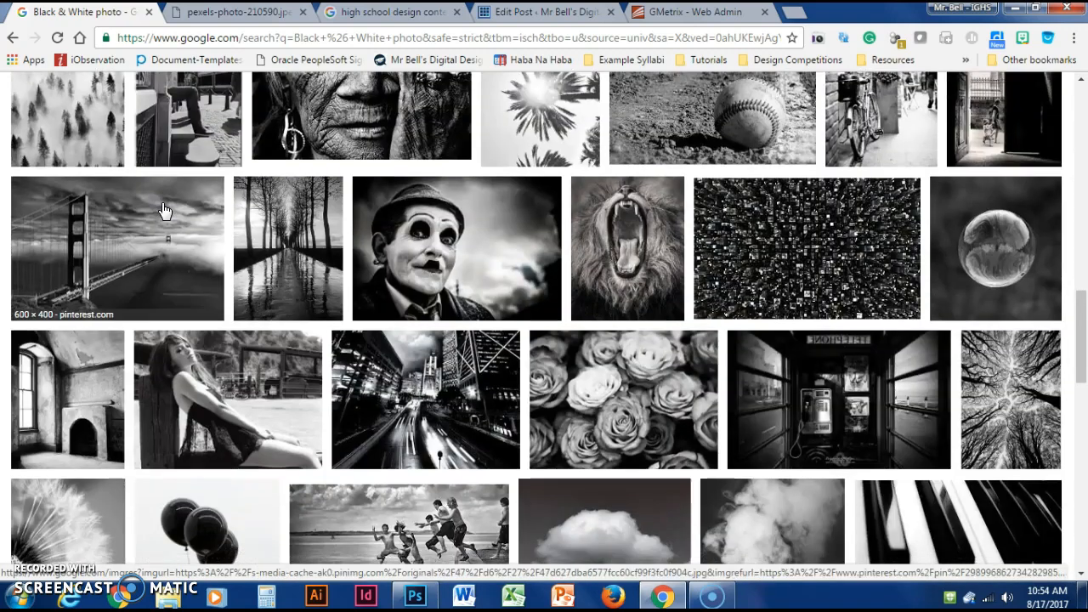